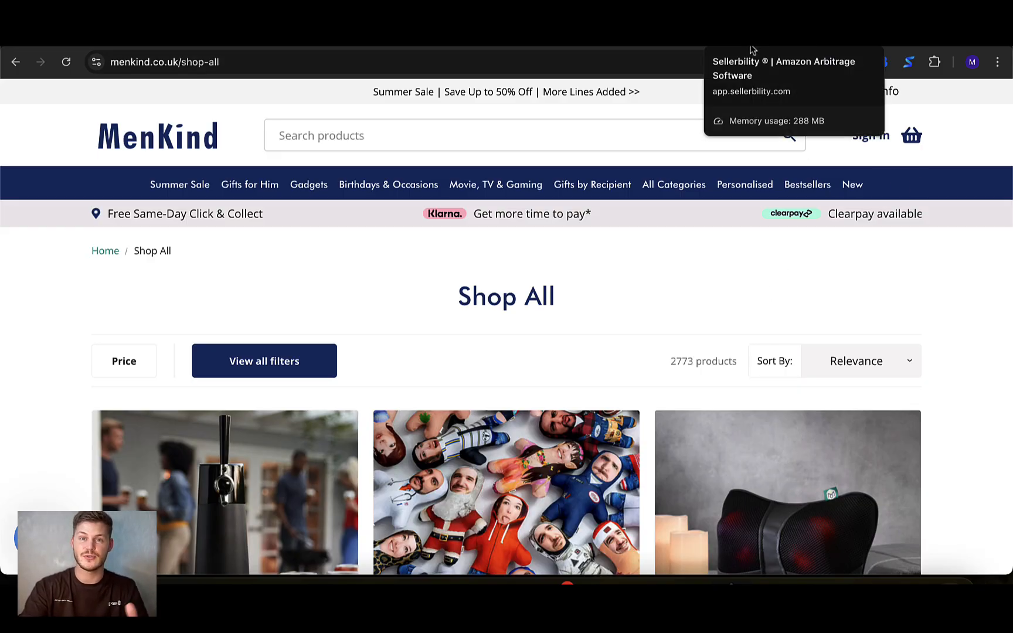
Switch to Sellerbility's integration settings and review the Chrome Extension (BETA) setup instructions.
click(753, 50)
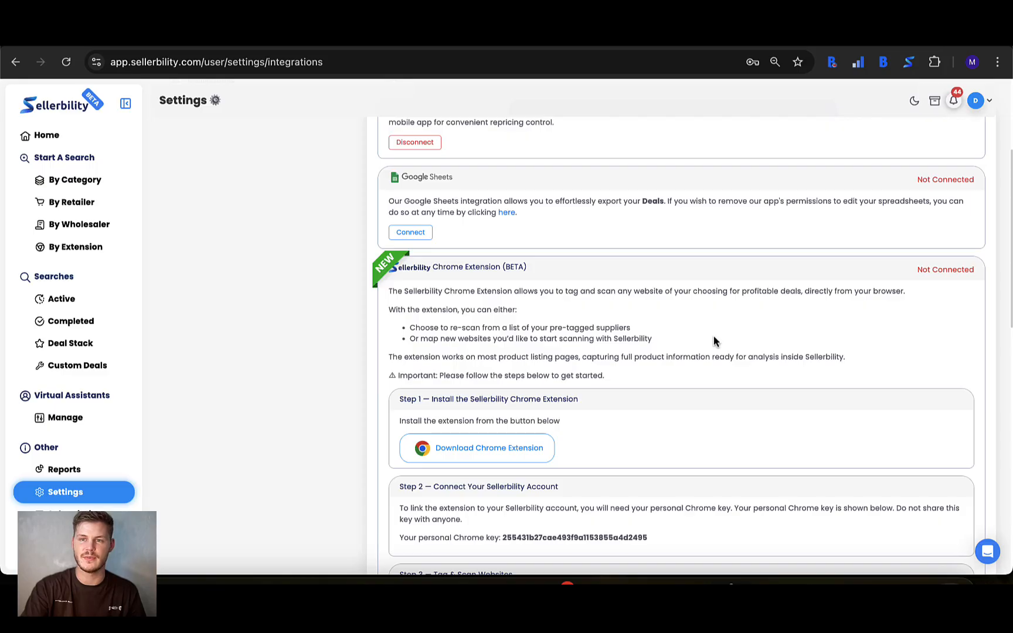
scroll(713, 340, up, 4)
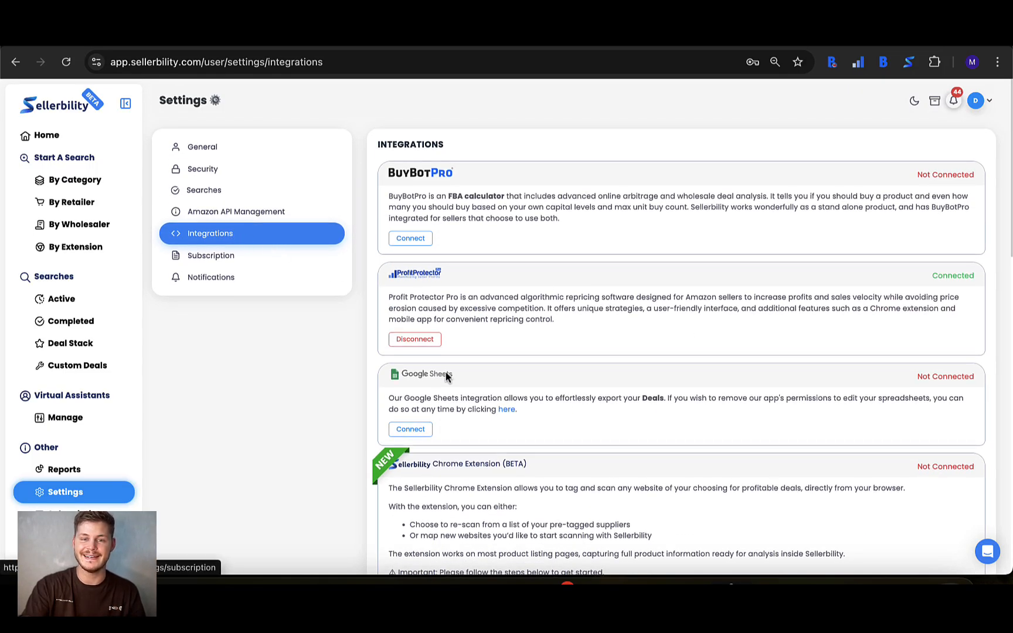
scroll(445, 377, down, 3)
scroll(463, 384, down, 1)
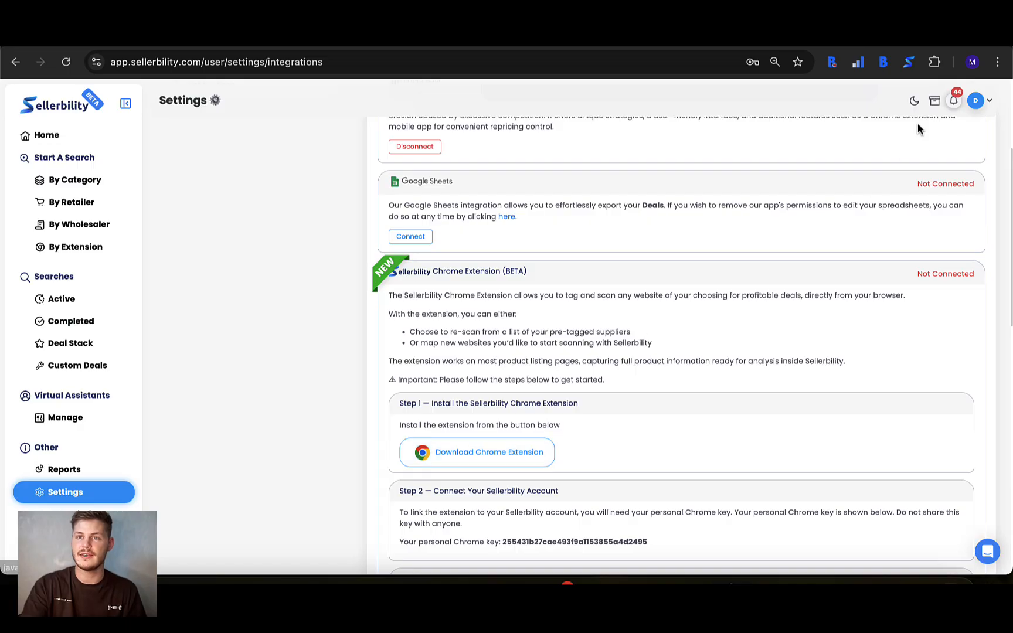
Check the browser's installed extensions for the Sellerbility Extension, and highlight the personal Chrome key in the account connection instructions.
click(935, 64)
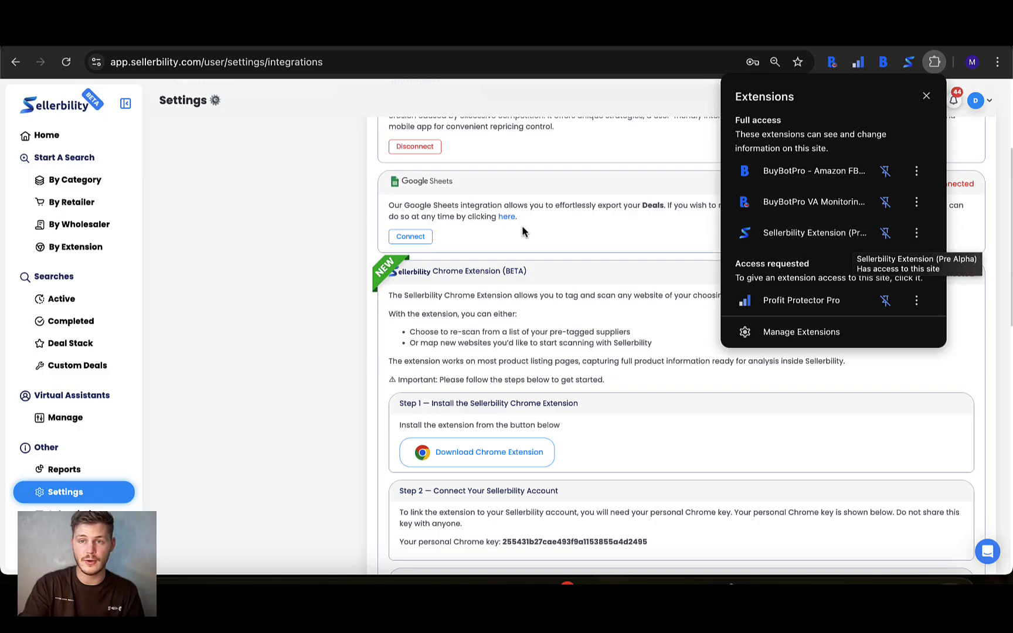
click(376, 218)
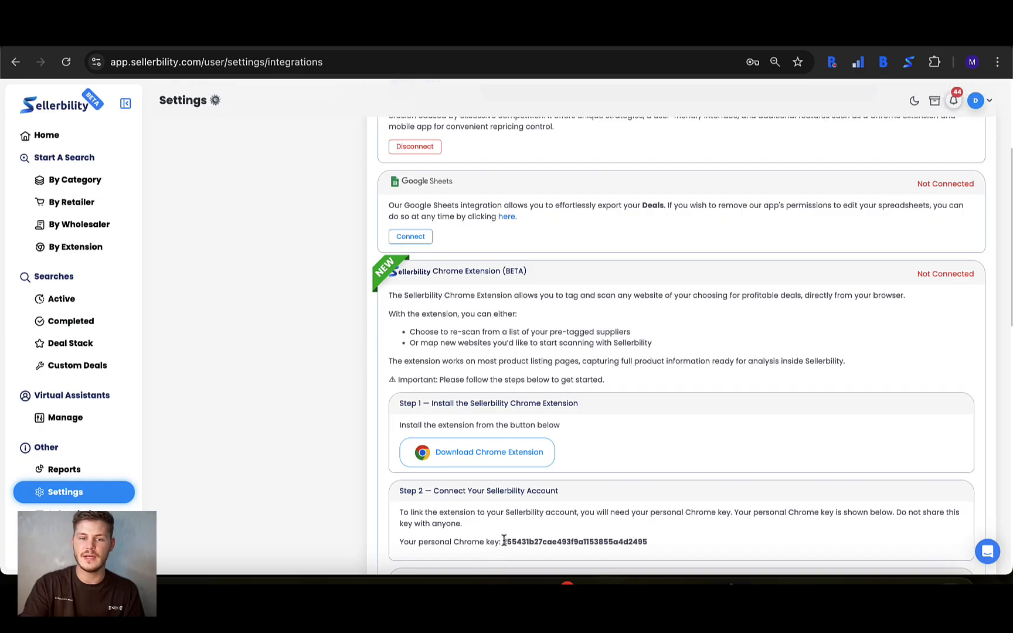
drag(504, 540, 653, 544)
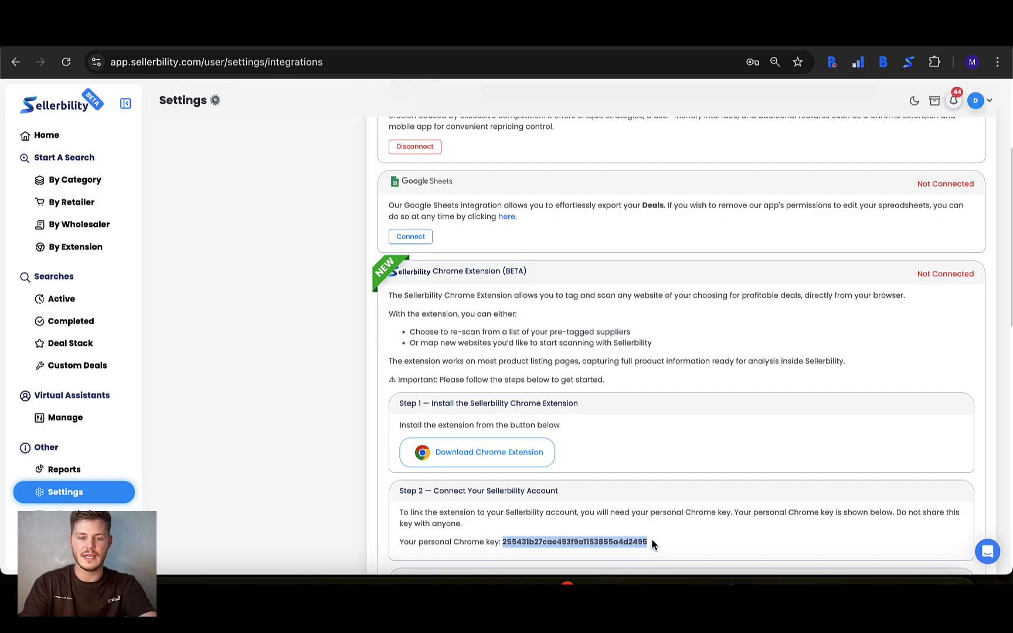
Switch to the Menkind Shop All page and start the Sellerbility extension's tagging process on it.
click(857, 45)
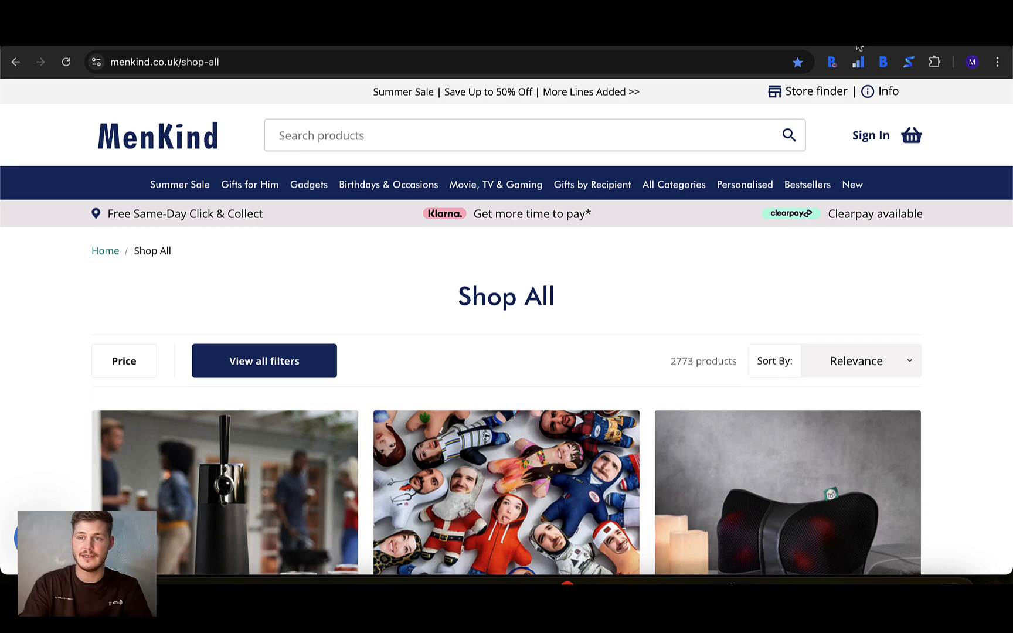
click(908, 62)
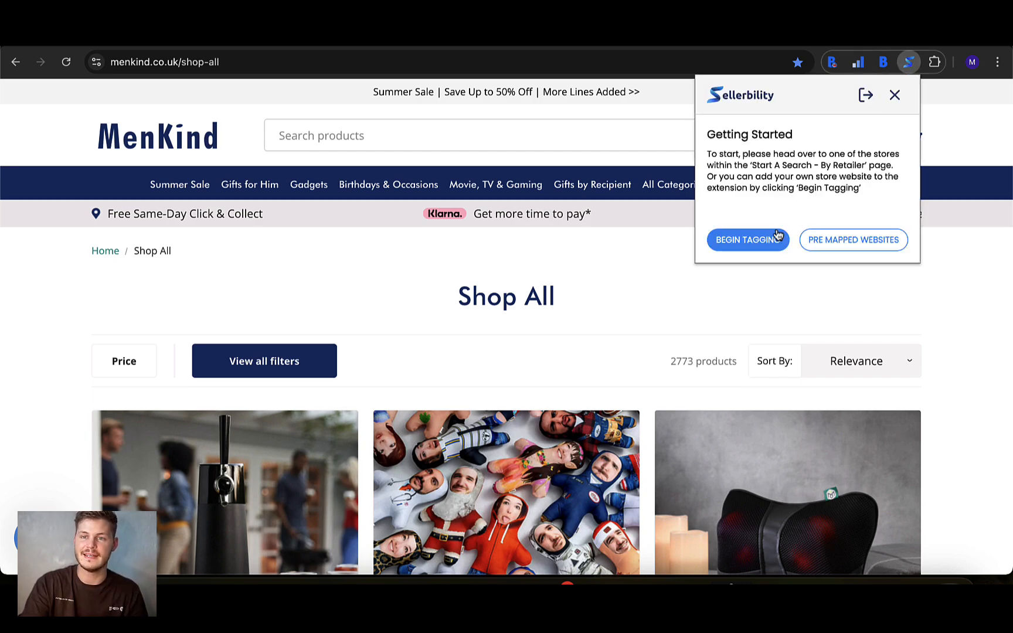
click(754, 244)
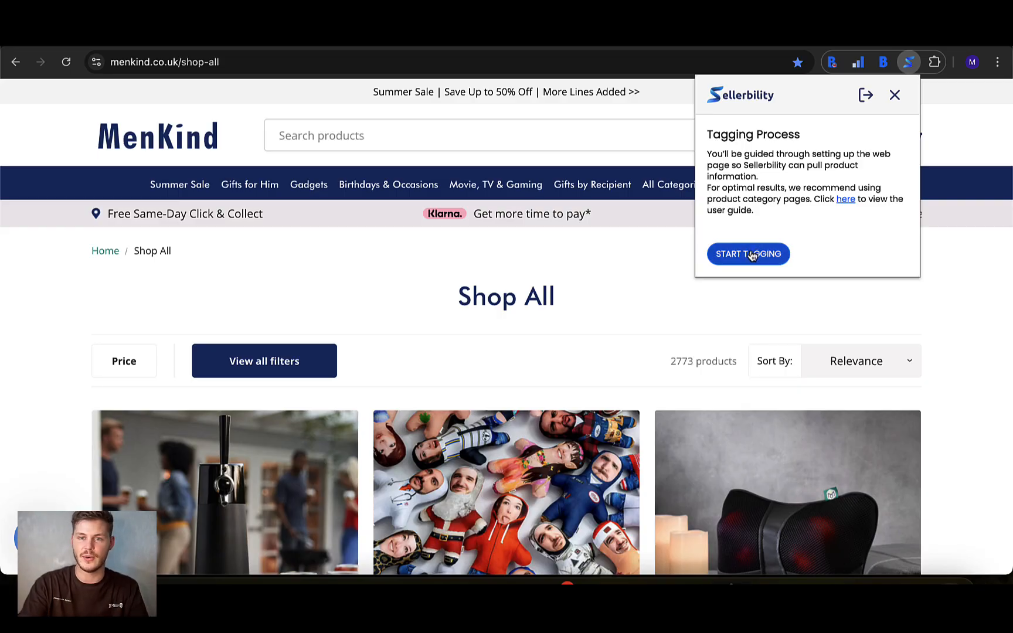
click(750, 254)
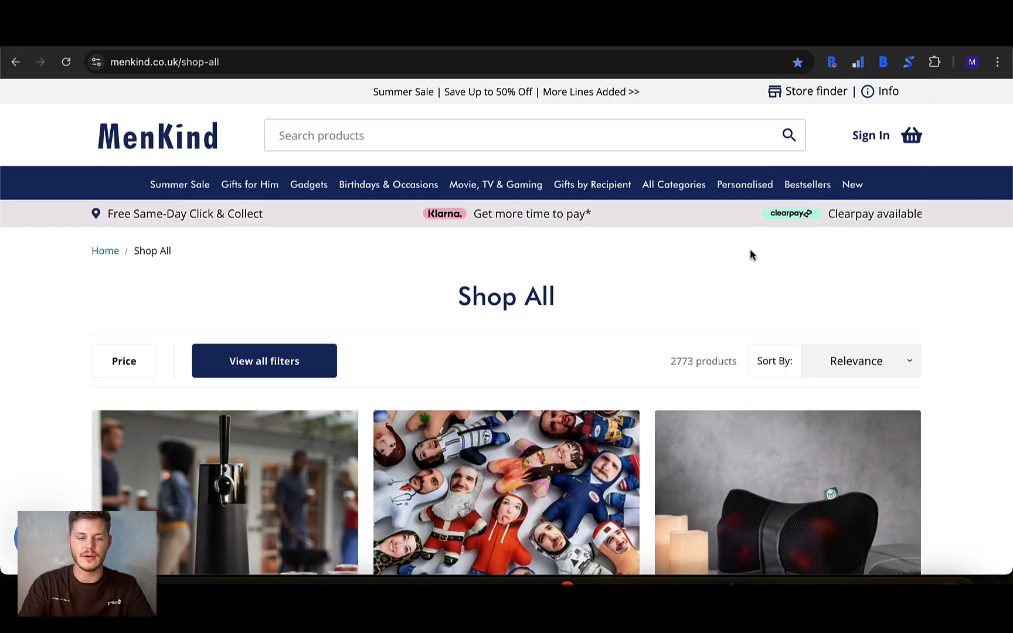
click(908, 61)
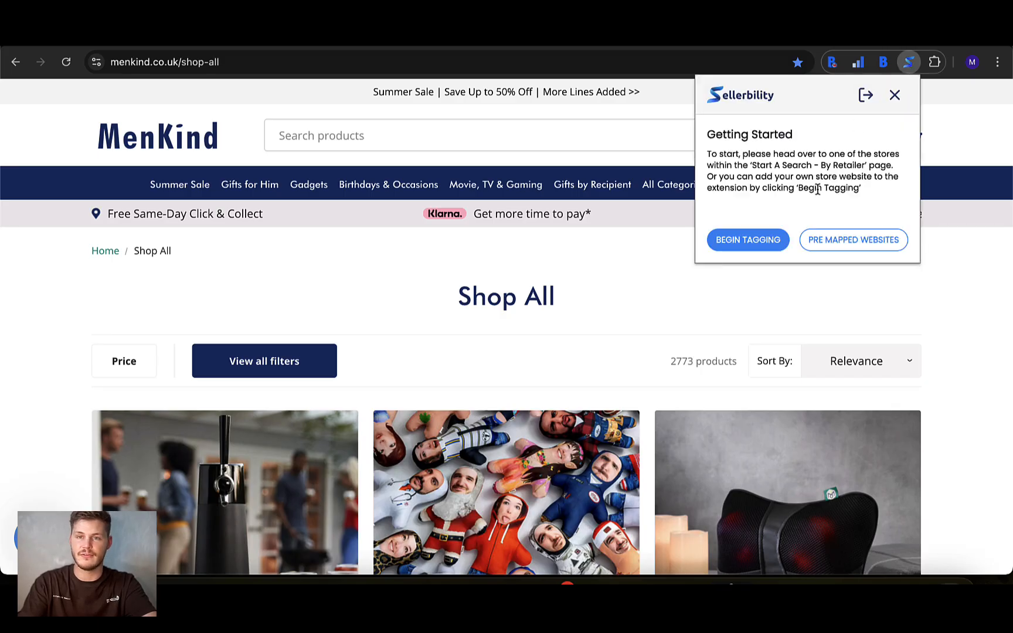
click(761, 239)
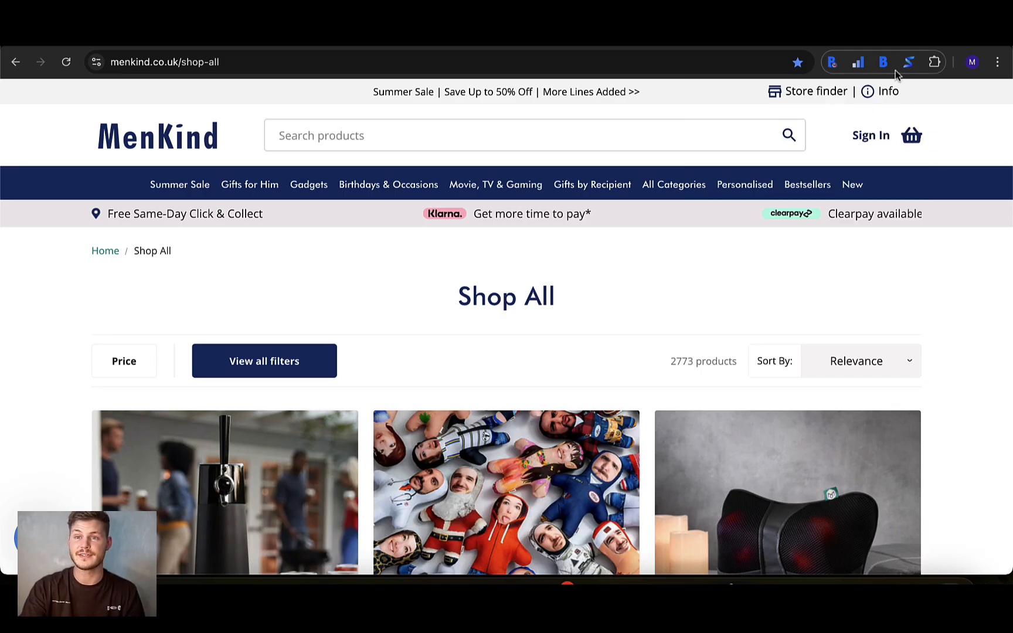
click(908, 61)
click(753, 240)
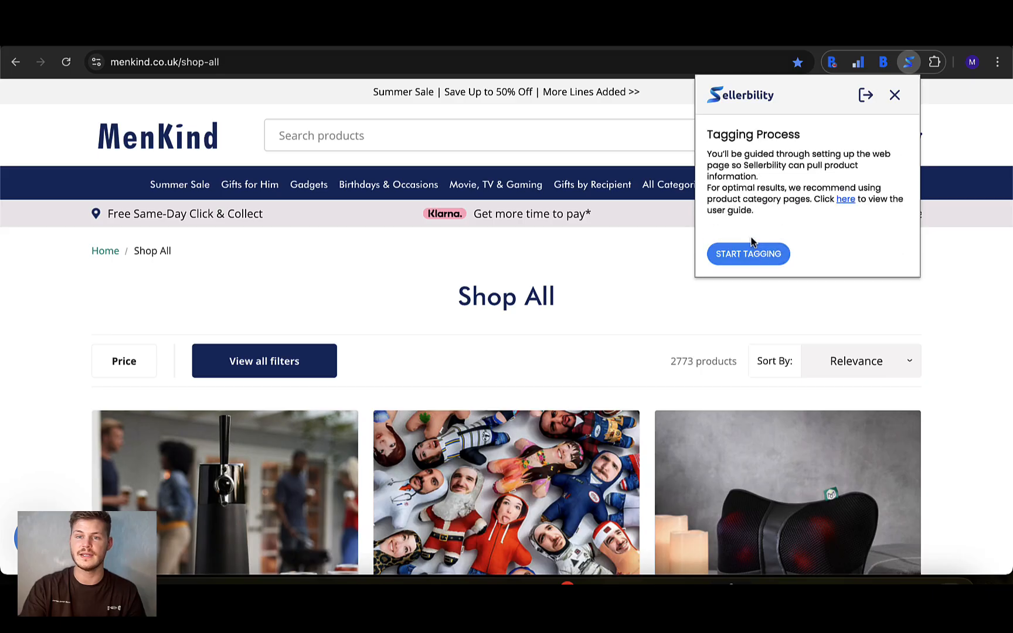
click(750, 253)
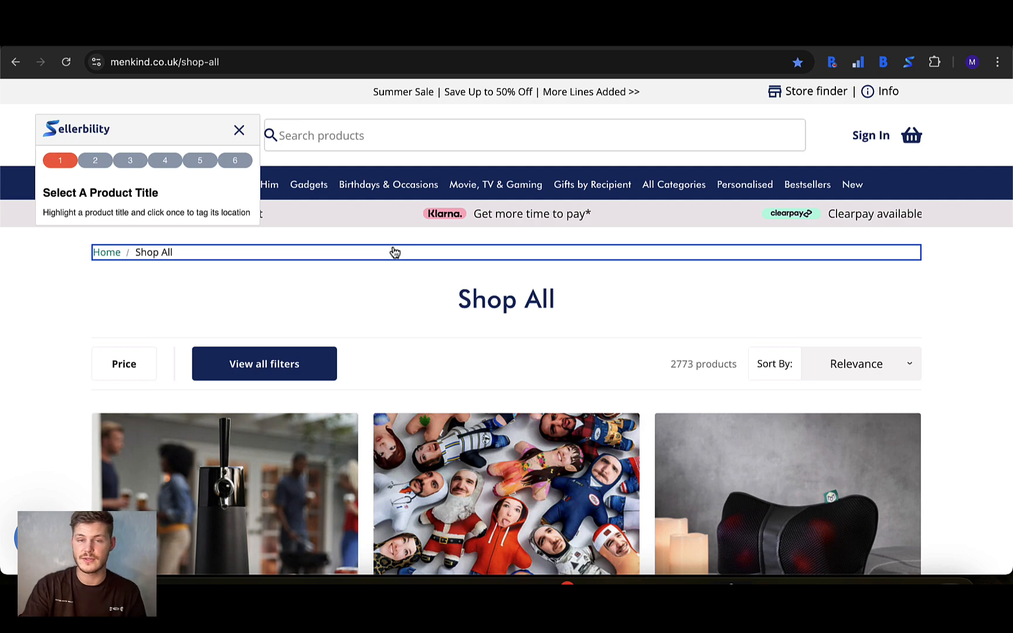
Tag the title, image and discounted price of the Create Your Own Mini Me Plushie product.
scroll(491, 305, down, 2)
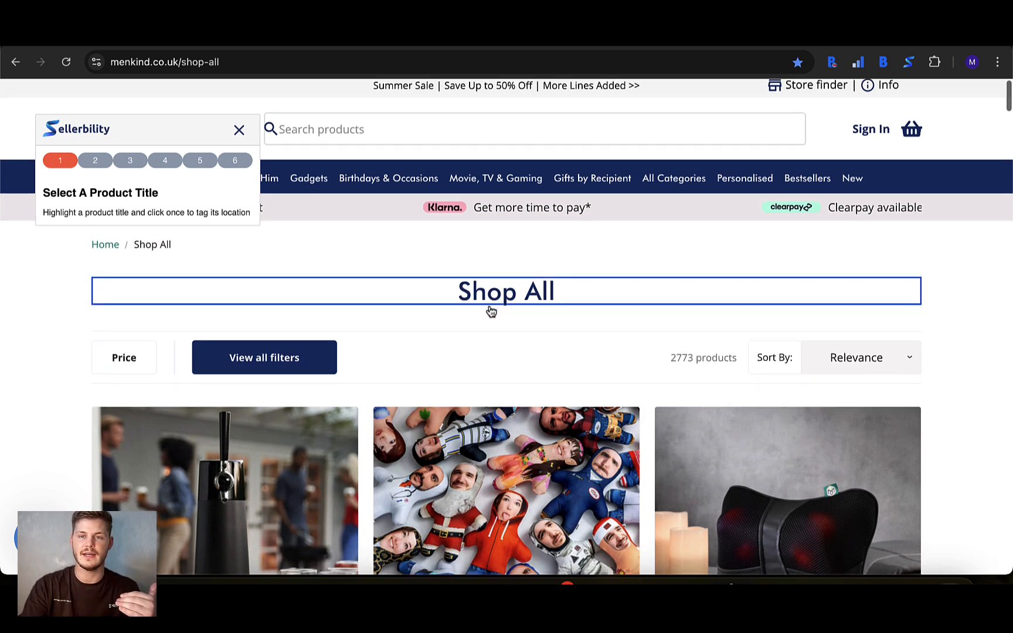
scroll(491, 310, down, 2)
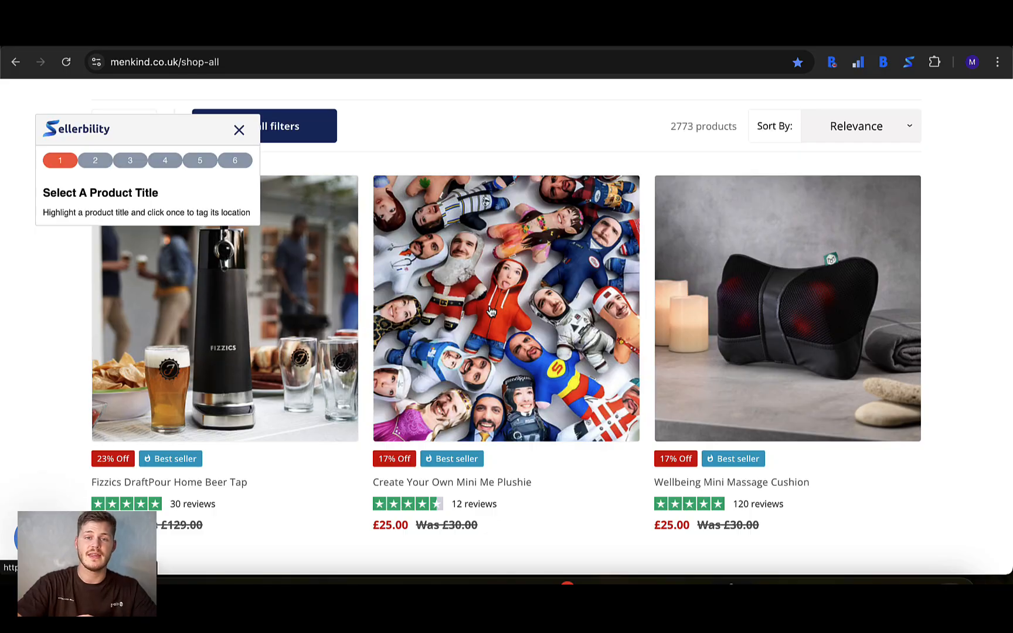
scroll(918, 359, down, 8)
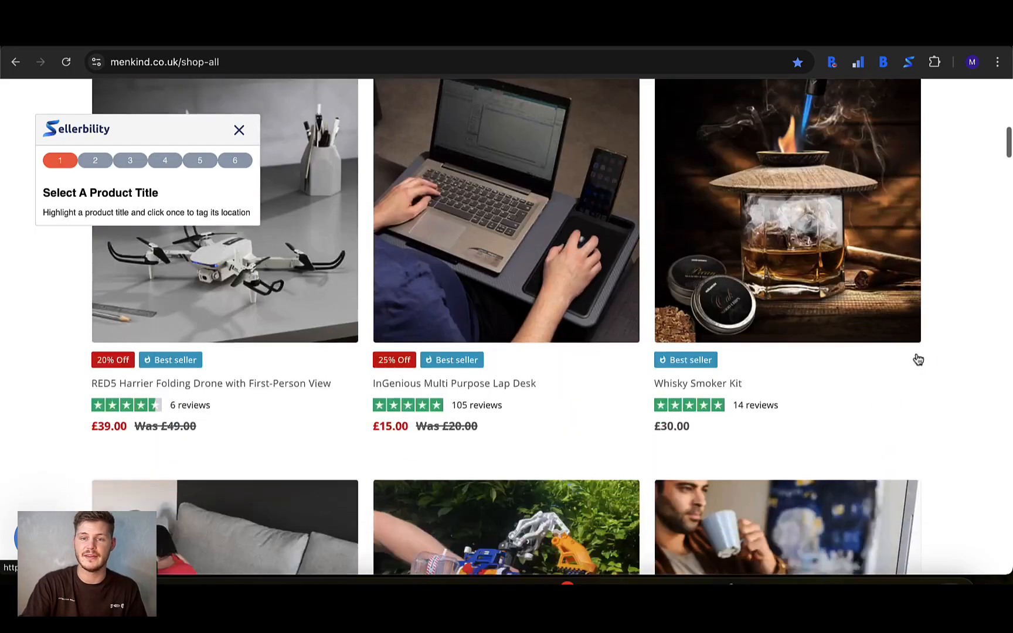
scroll(918, 360, down, 20)
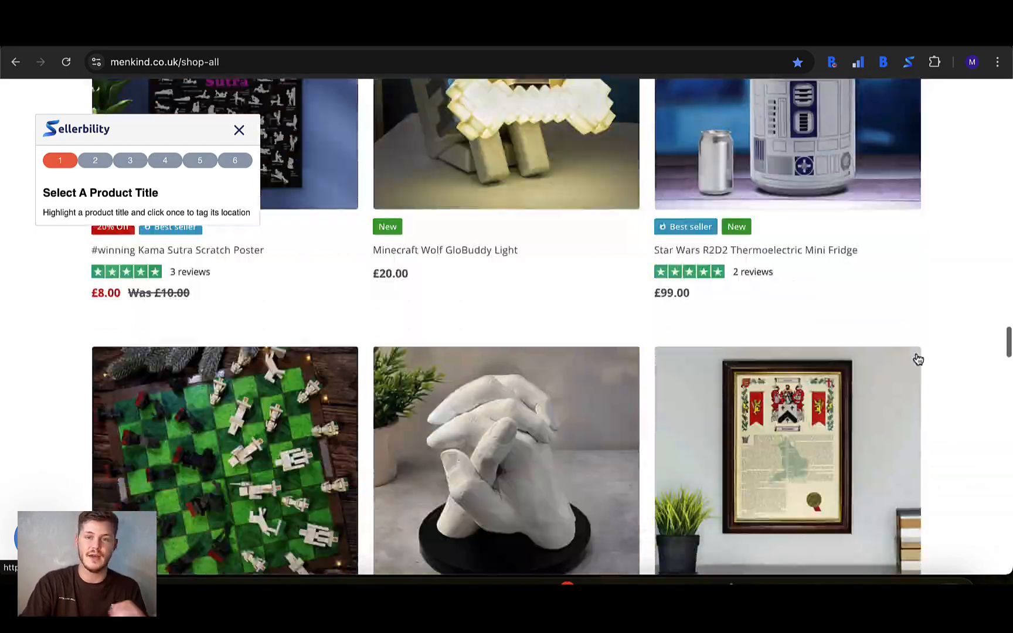
scroll(918, 359, up, 20)
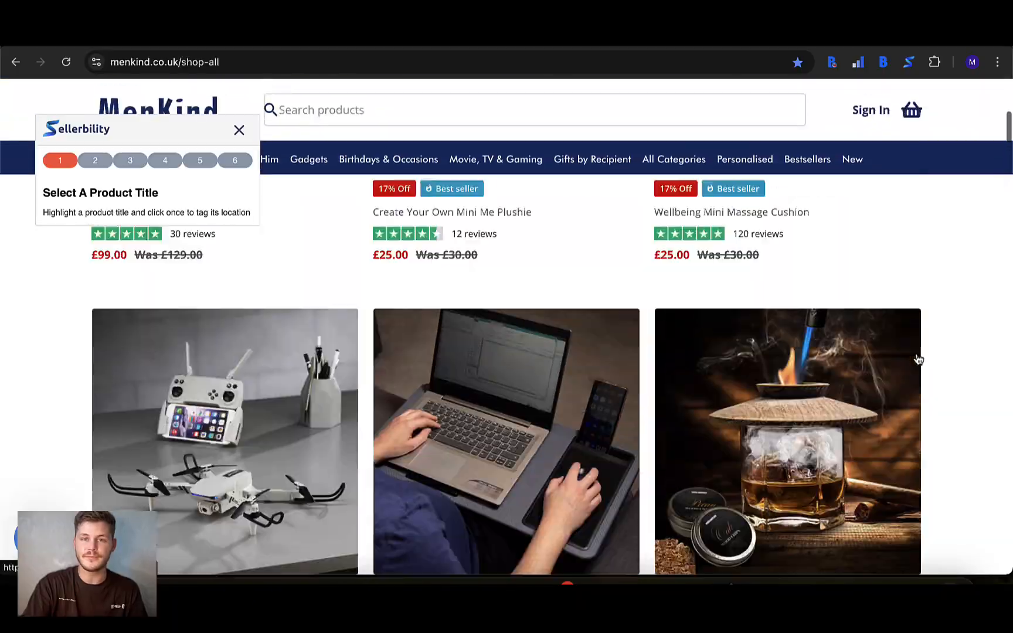
scroll(918, 360, up, 10)
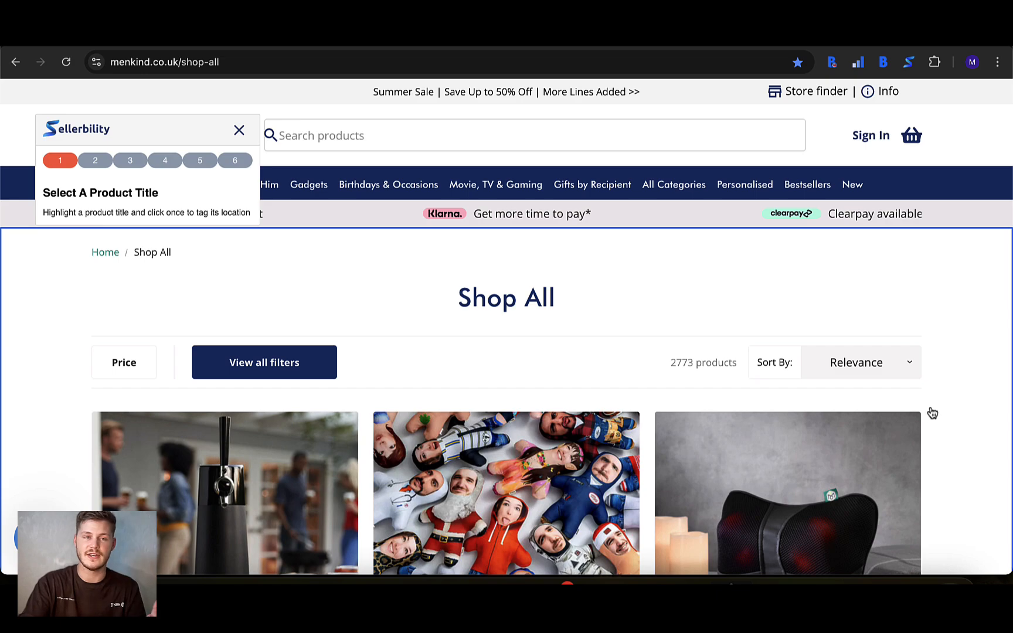
scroll(932, 414, down, 5)
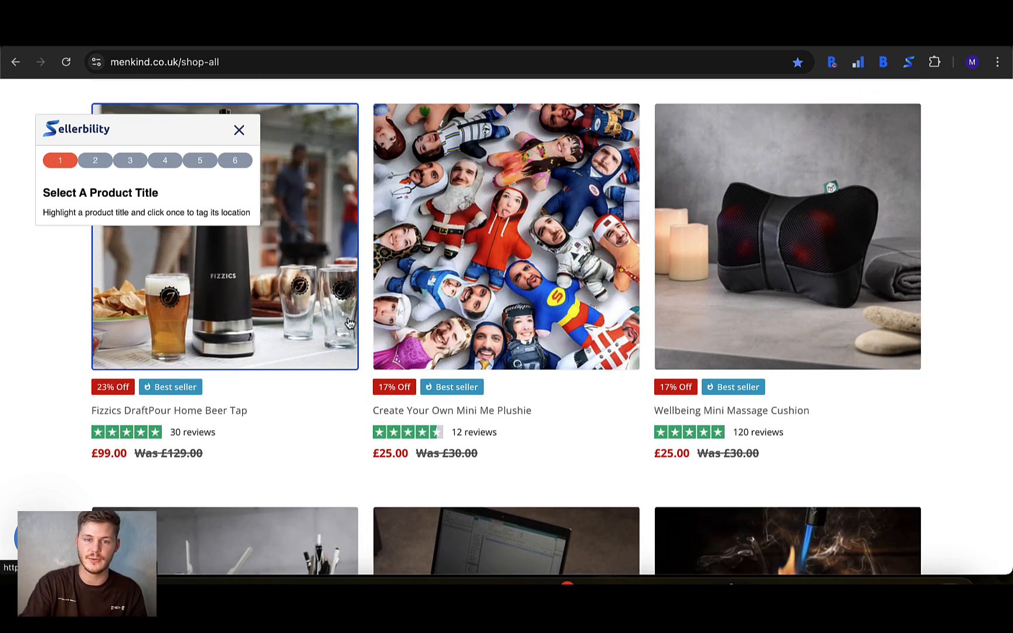
click(470, 416)
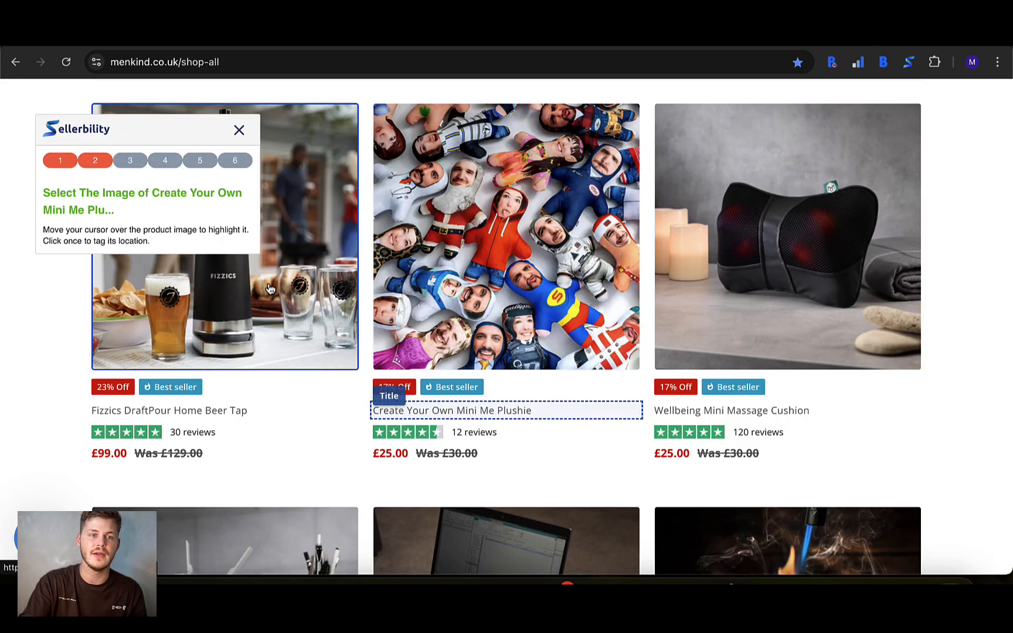
click(472, 277)
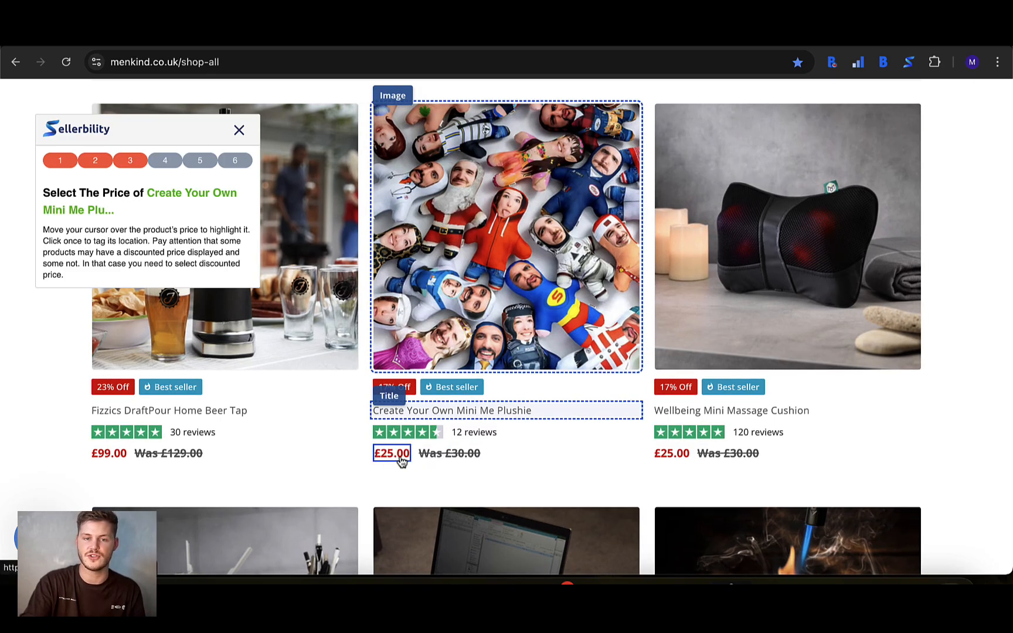
click(395, 460)
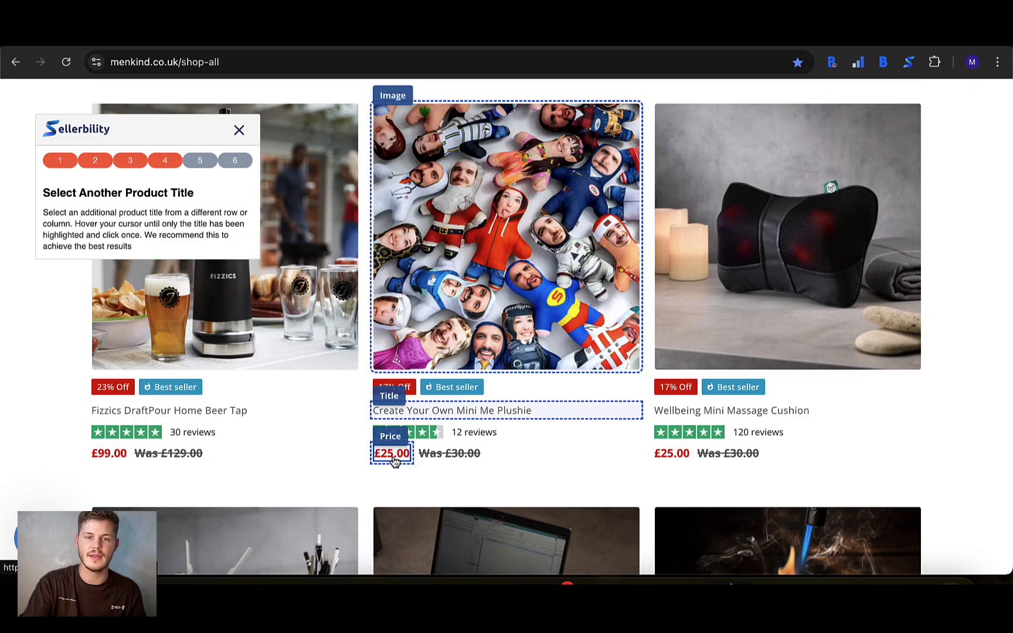
Tag the InGenious Multi Purpose Lap Desk title in another row as the second product title.
scroll(395, 460, down, 8)
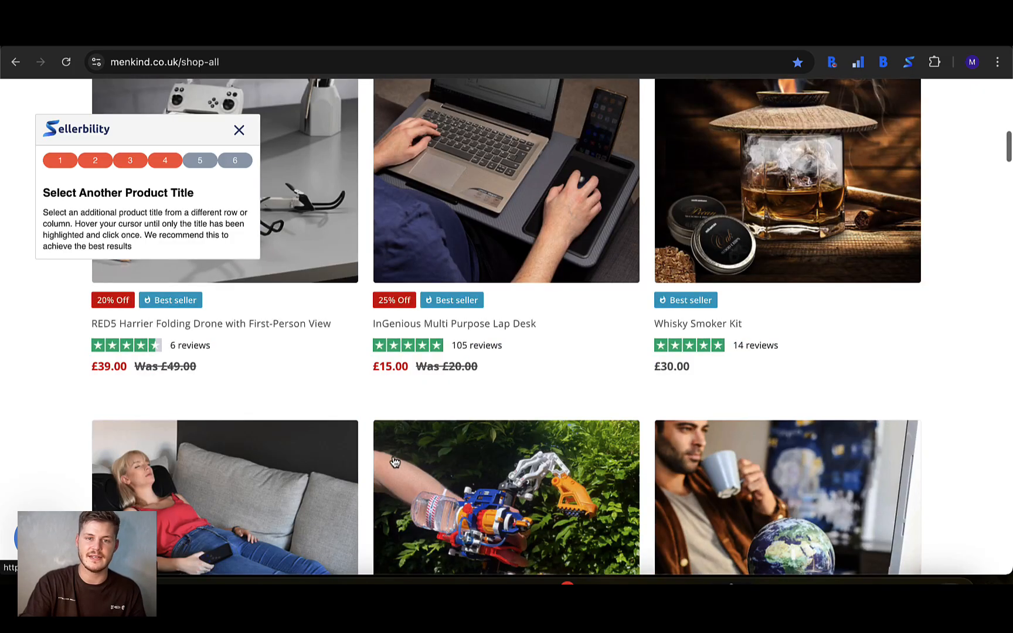
scroll(395, 461, up, 1)
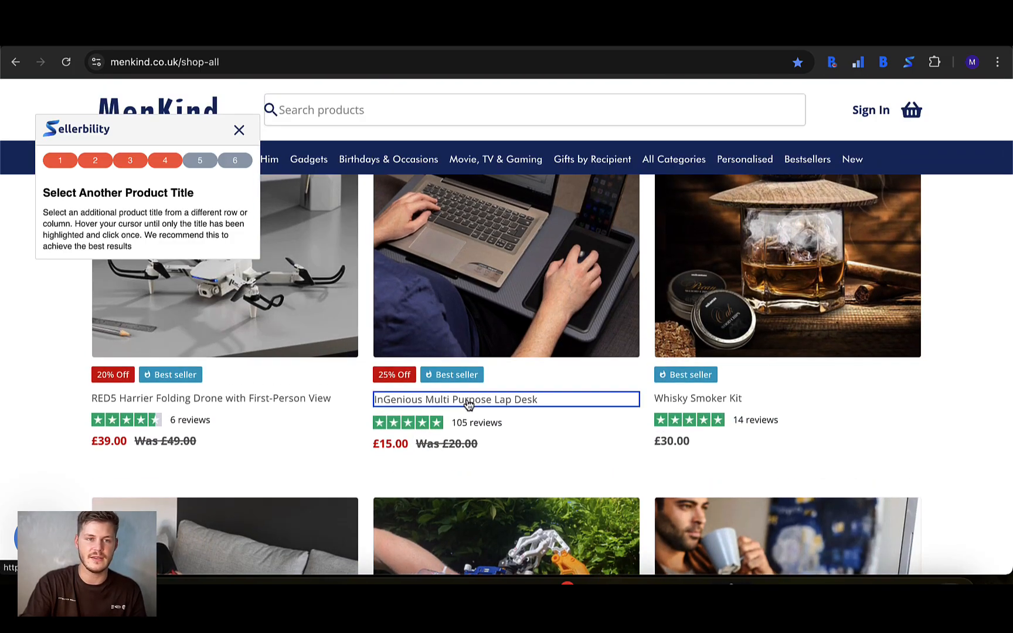
click(468, 405)
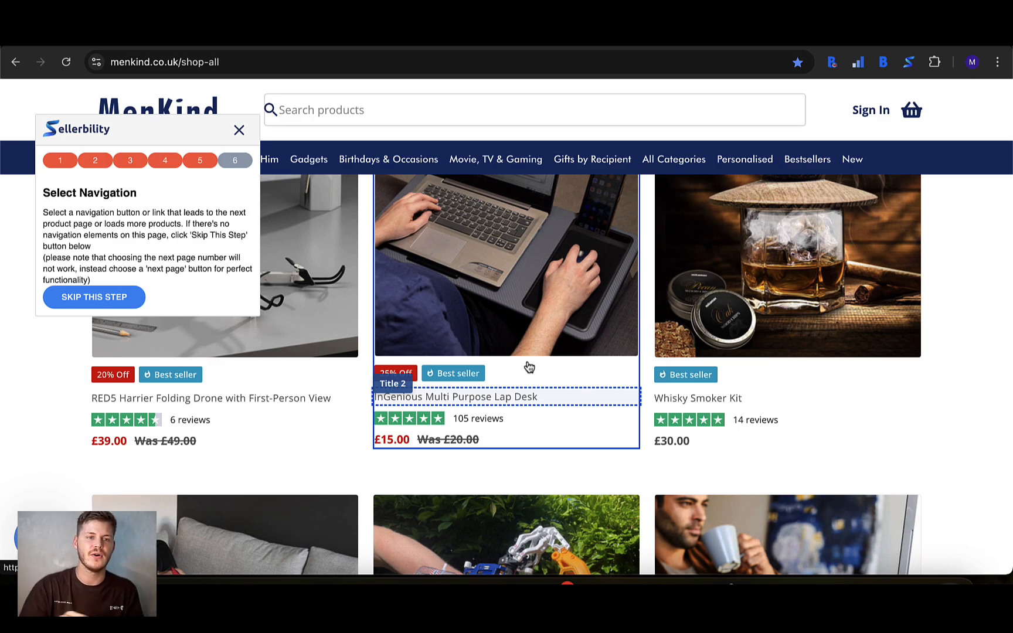
Tag the Next link in the pagination below the product list as the page navigation element.
scroll(625, 464, down, 20)
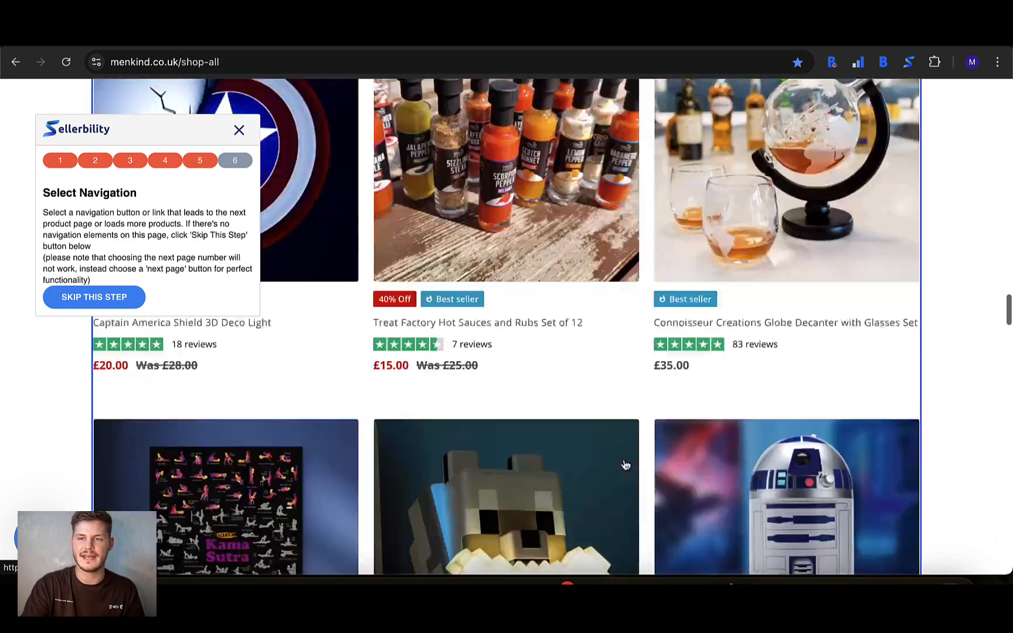
scroll(623, 464, down, 13)
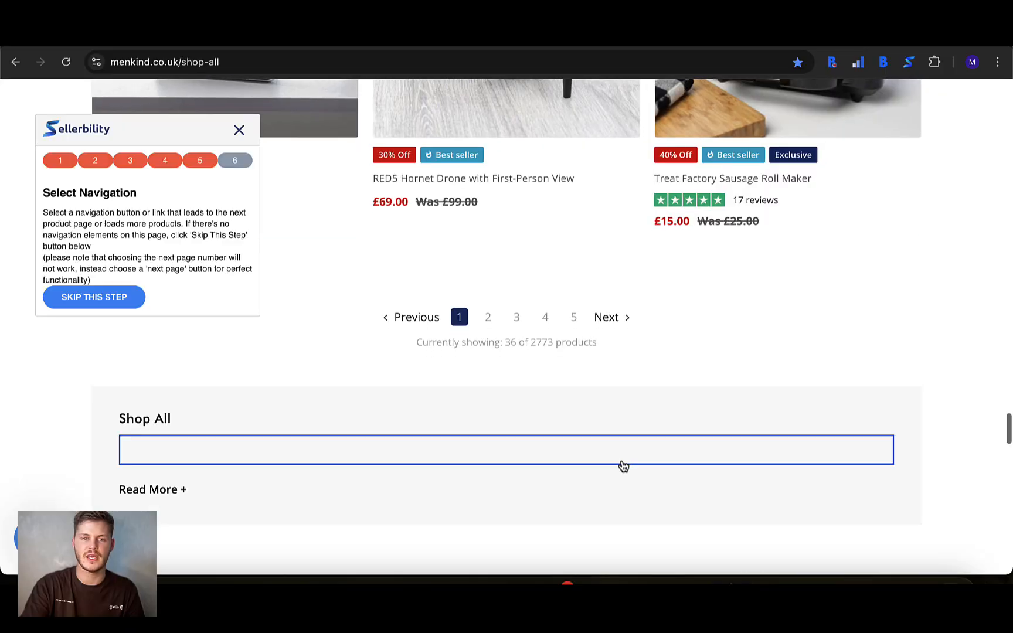
scroll(623, 463, up, 3)
scroll(462, 418, up, 1)
scroll(475, 461, down, 1)
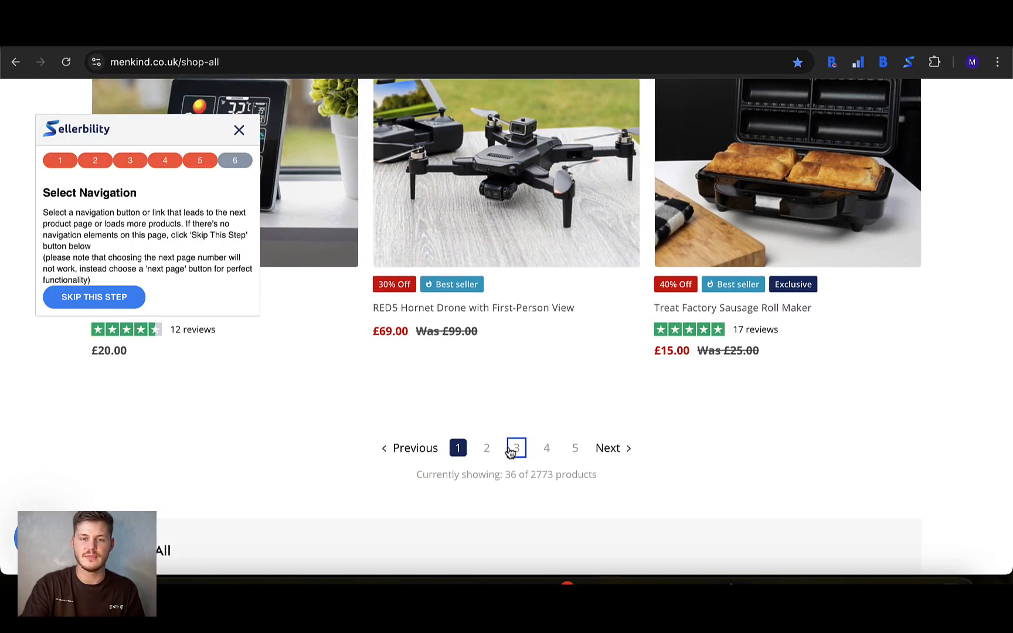
click(618, 452)
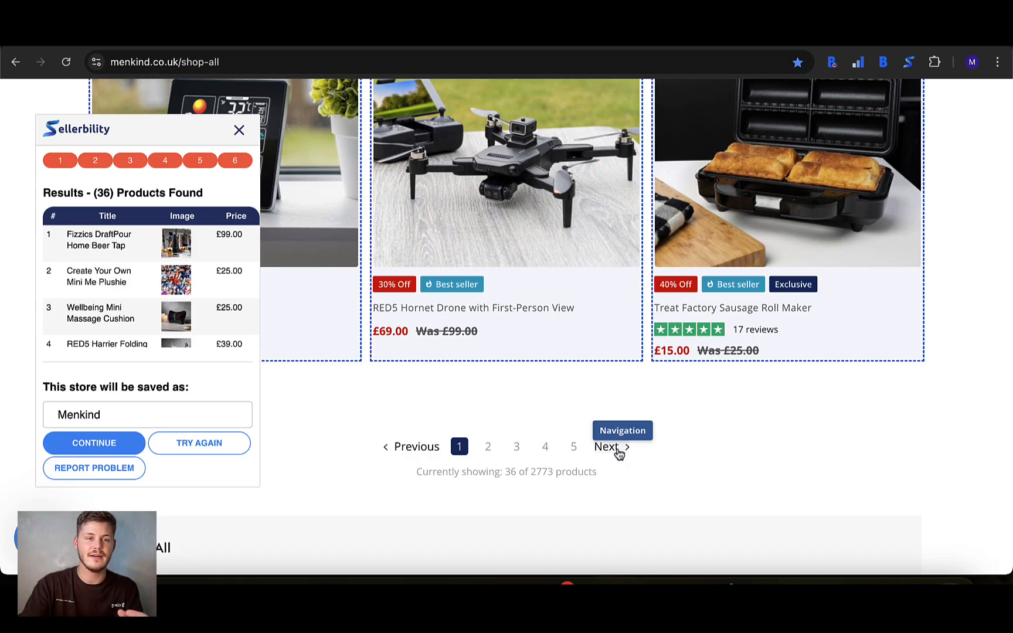
Review the product results picked up by the tagging and save the store as Menkind.
scroll(125, 299, down, 7)
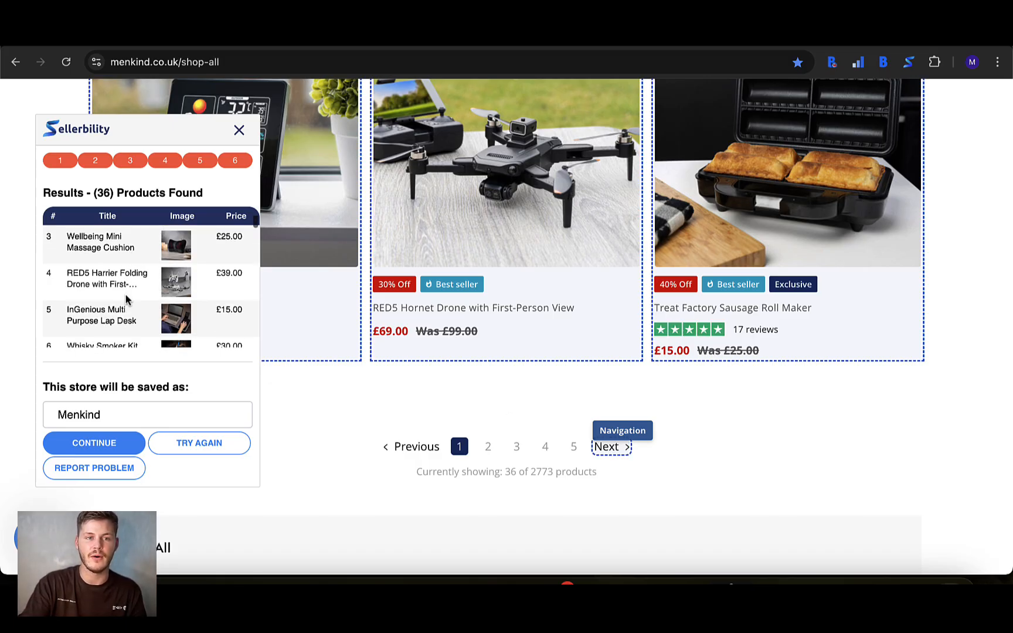
scroll(126, 296, down, 8)
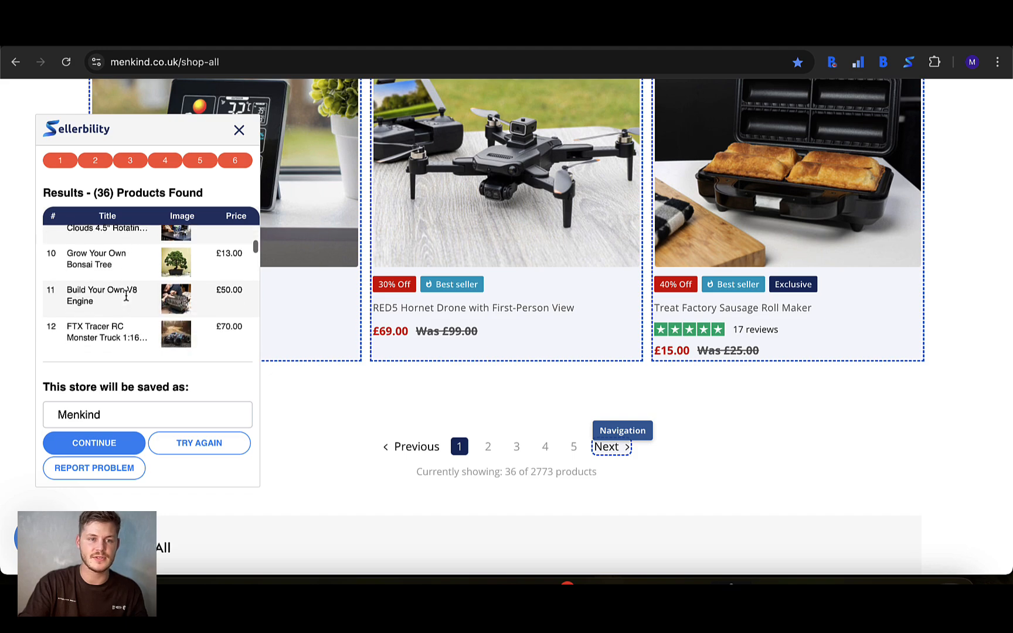
scroll(126, 299, down, 8)
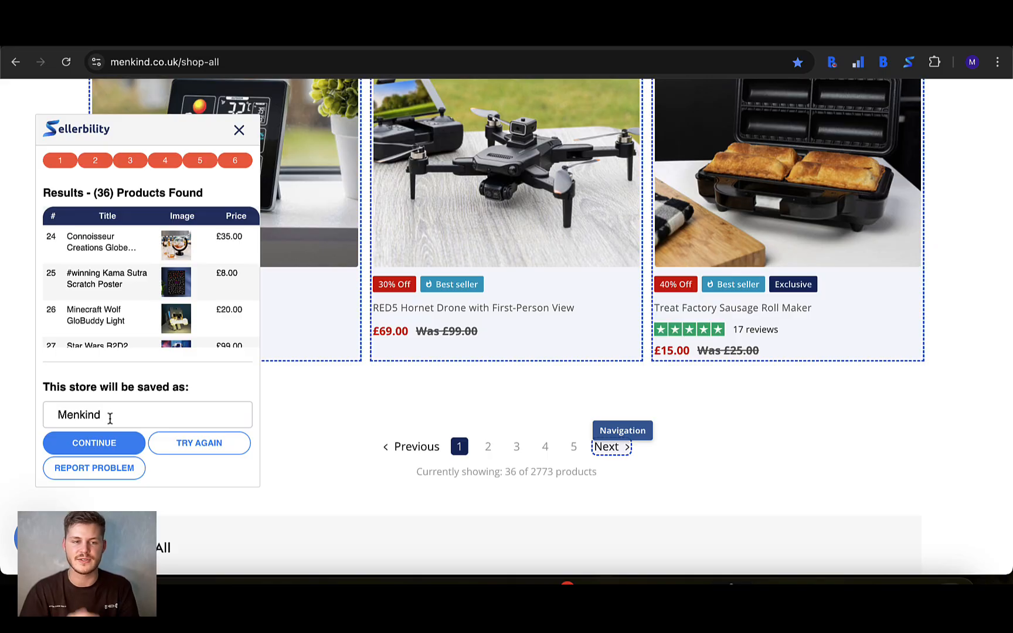
click(101, 442)
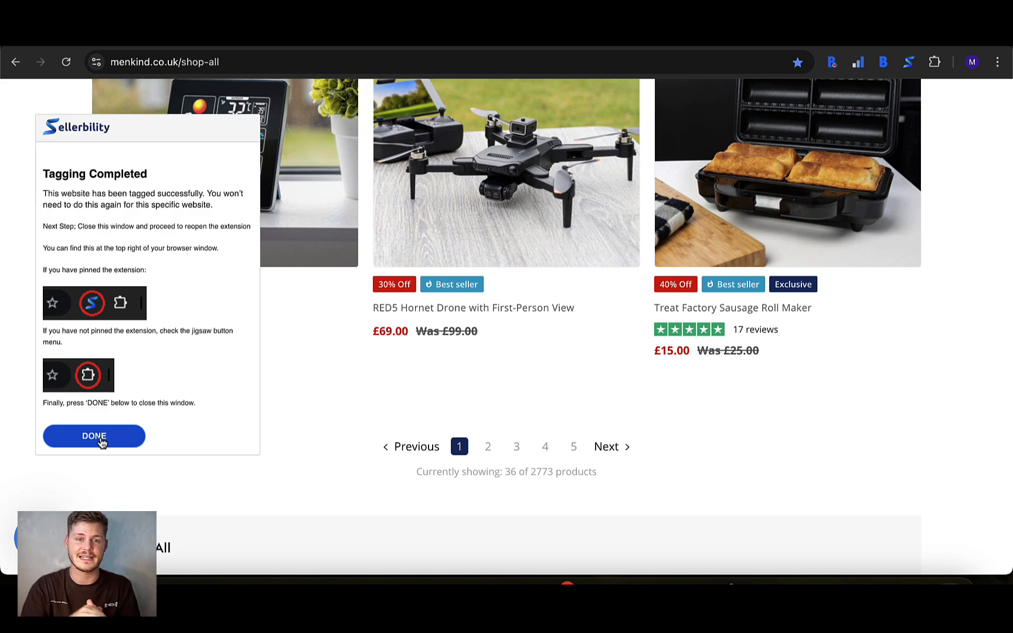
Close the completed tagging window and reopen the Sellerbility extension on the Menkind product listing to review its scan settings.
click(101, 440)
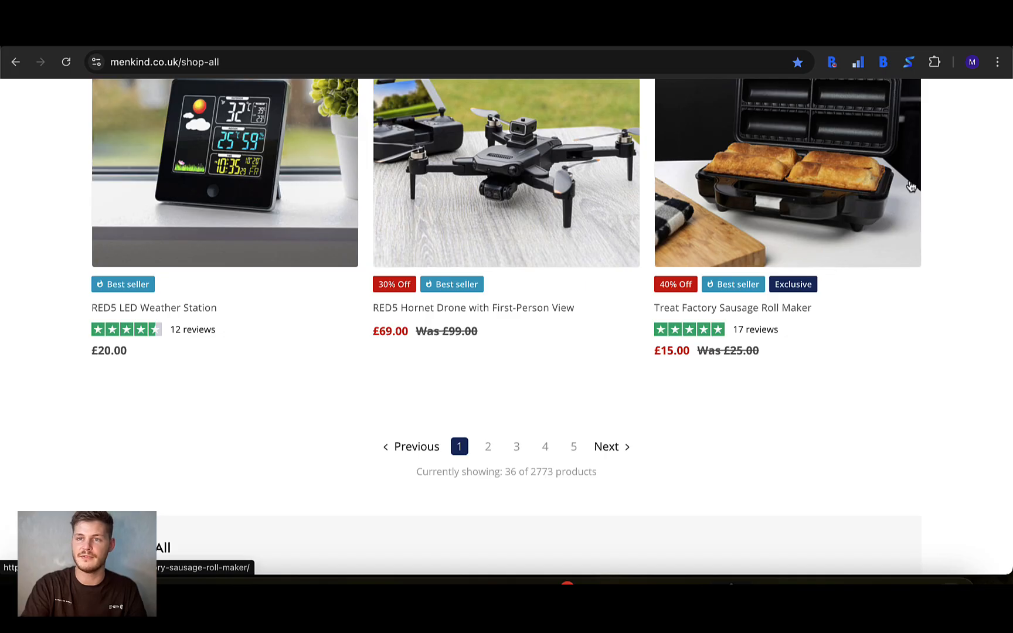
scroll(910, 186, up, 15)
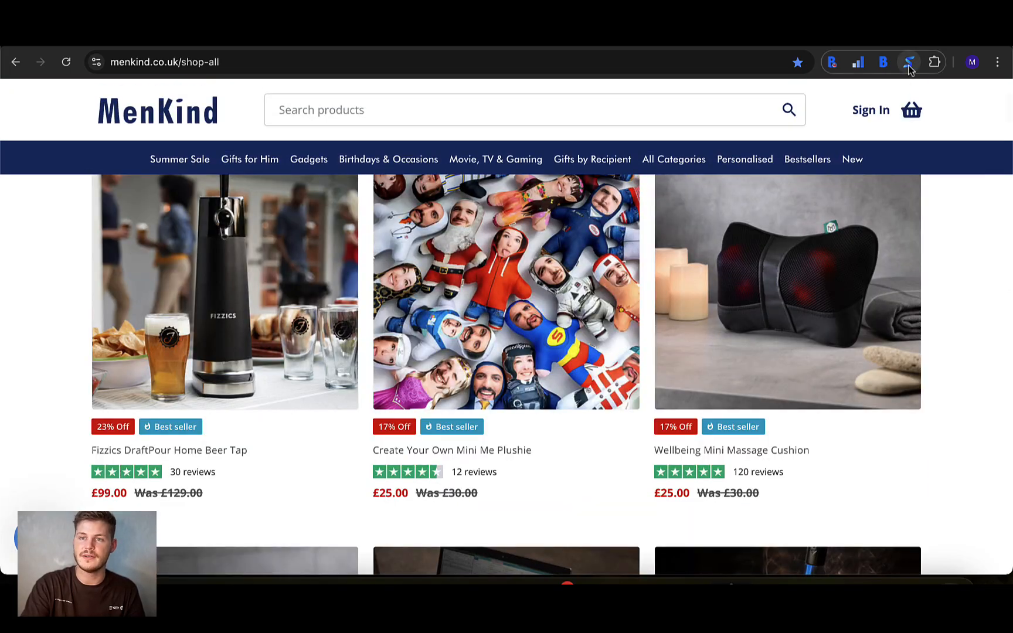
click(909, 65)
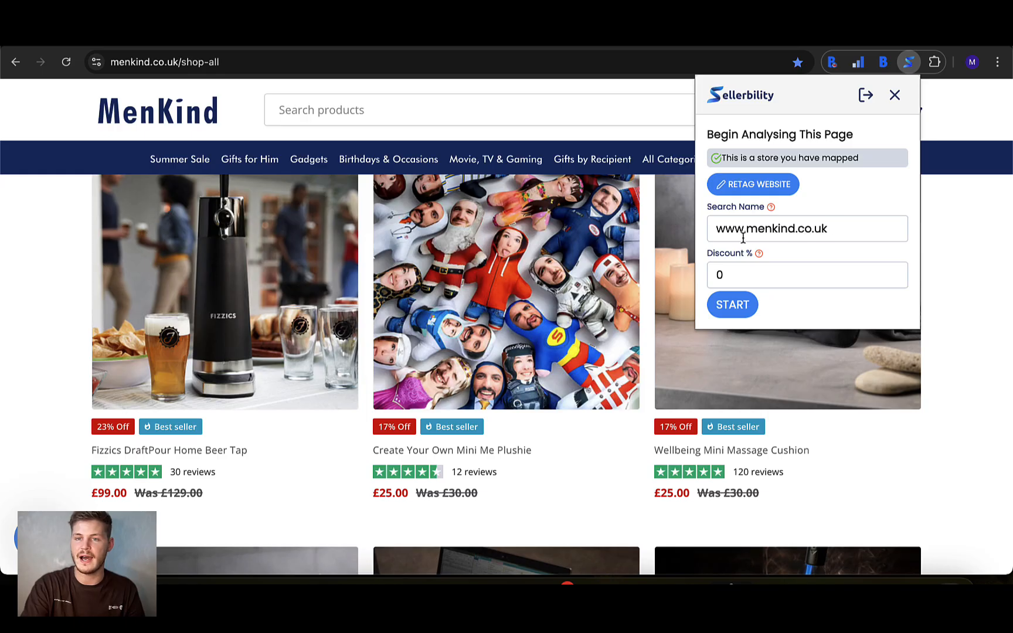
drag(828, 230, 735, 230)
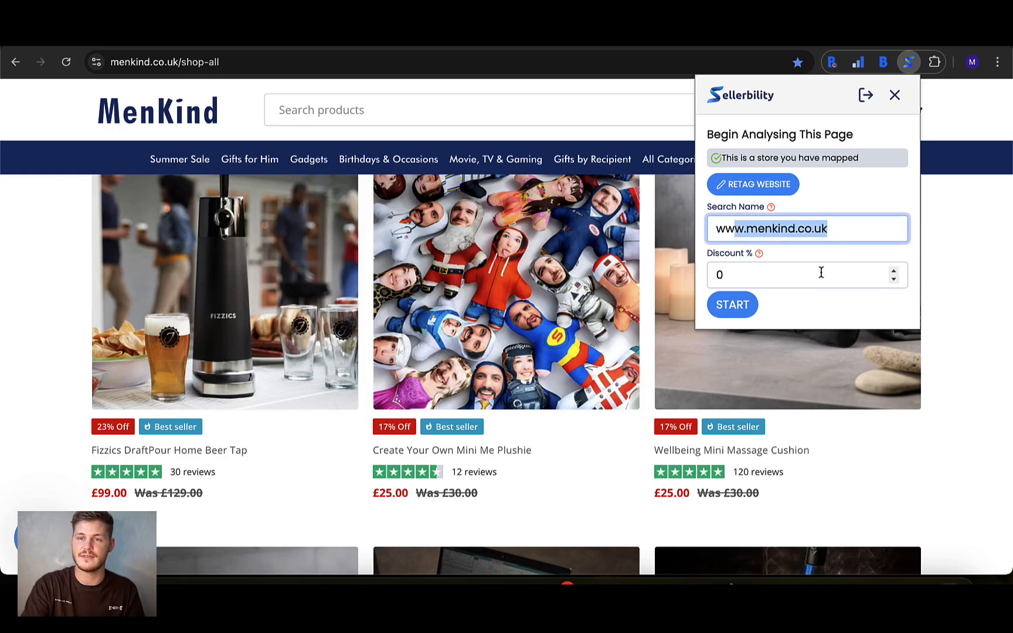
click(835, 210)
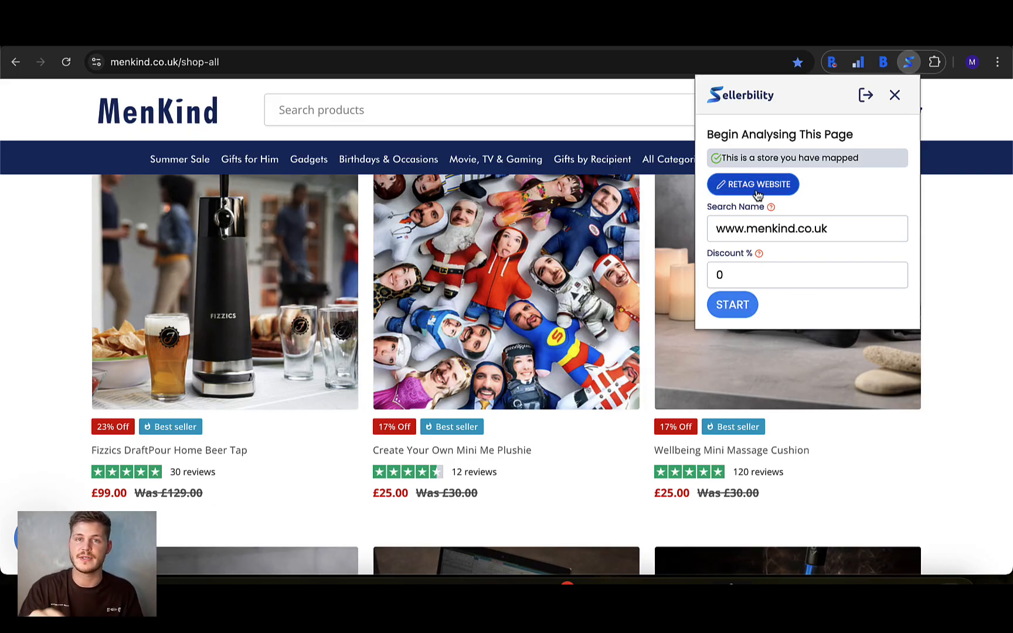
click(733, 305)
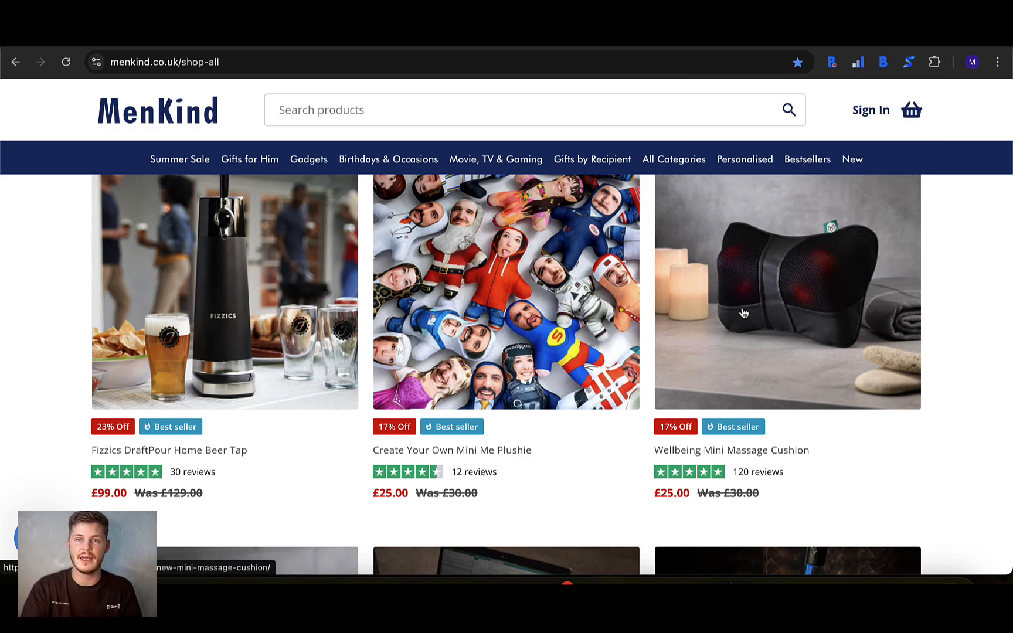
click(908, 61)
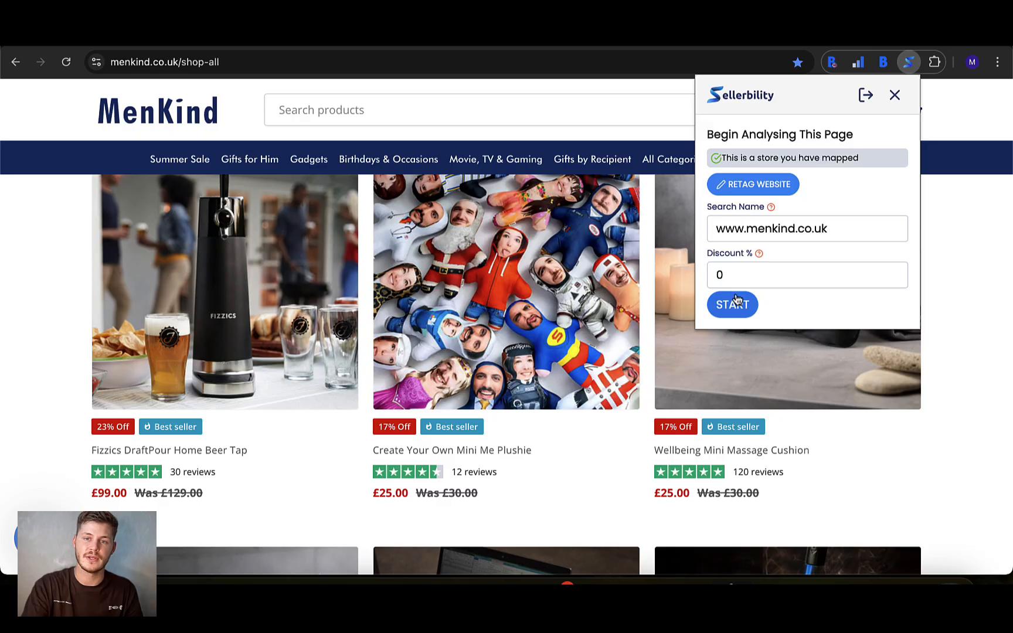
click(733, 304)
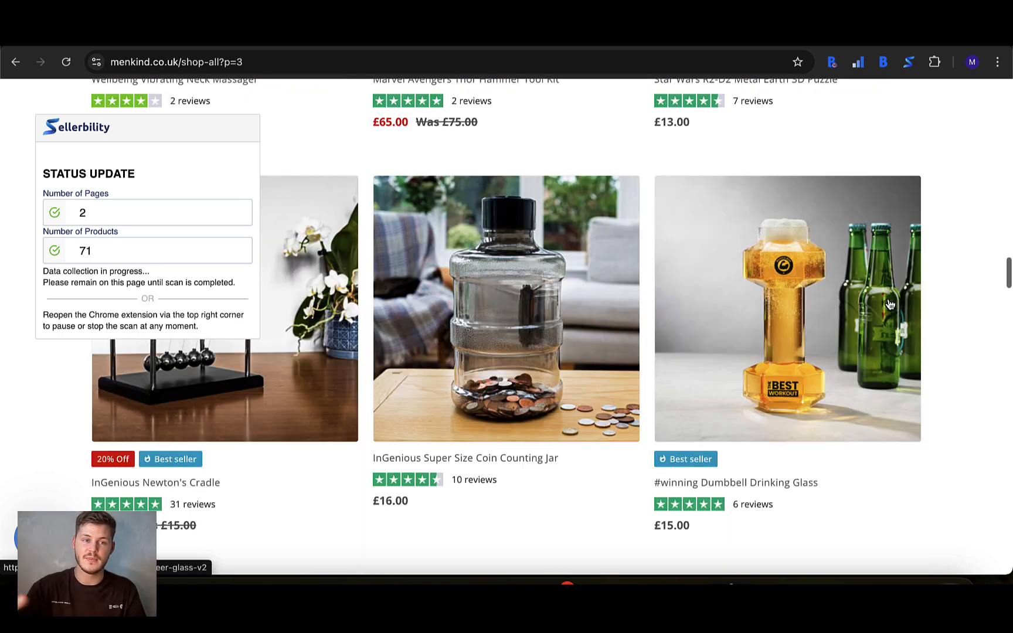
click(908, 62)
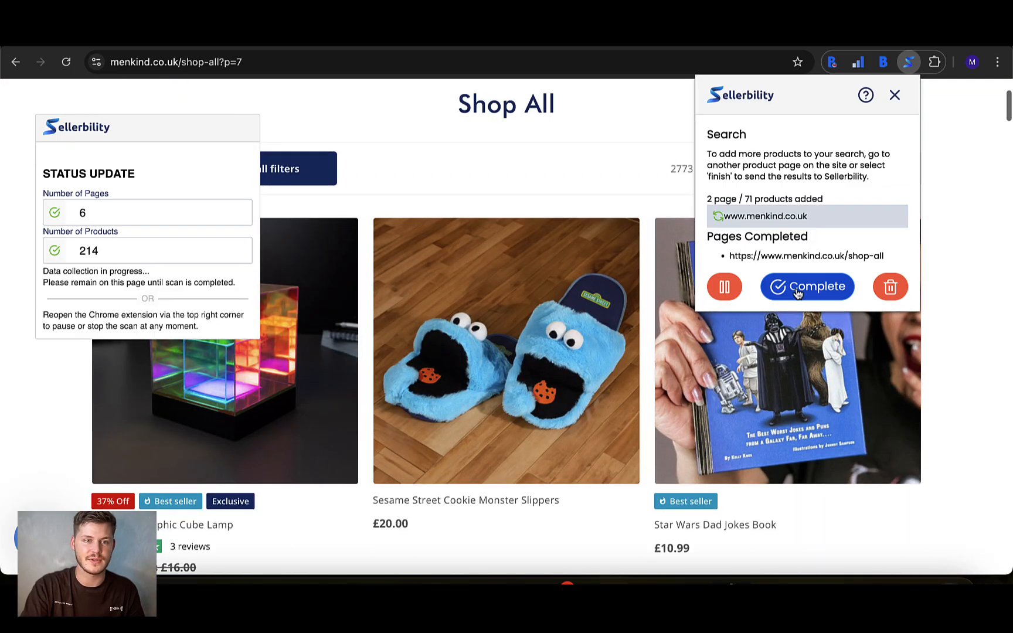
click(798, 292)
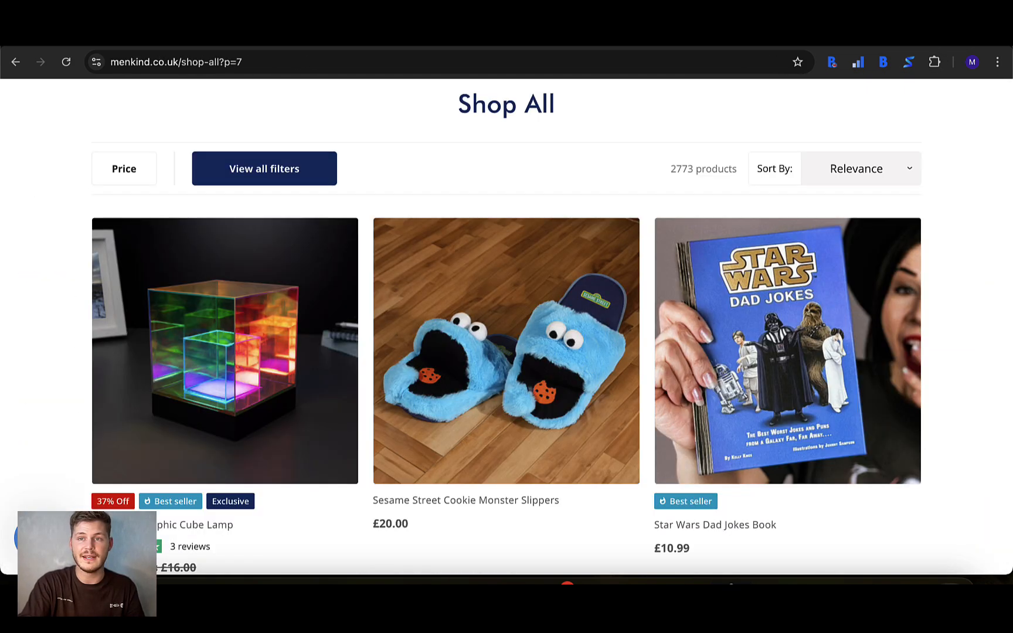
click(756, 34)
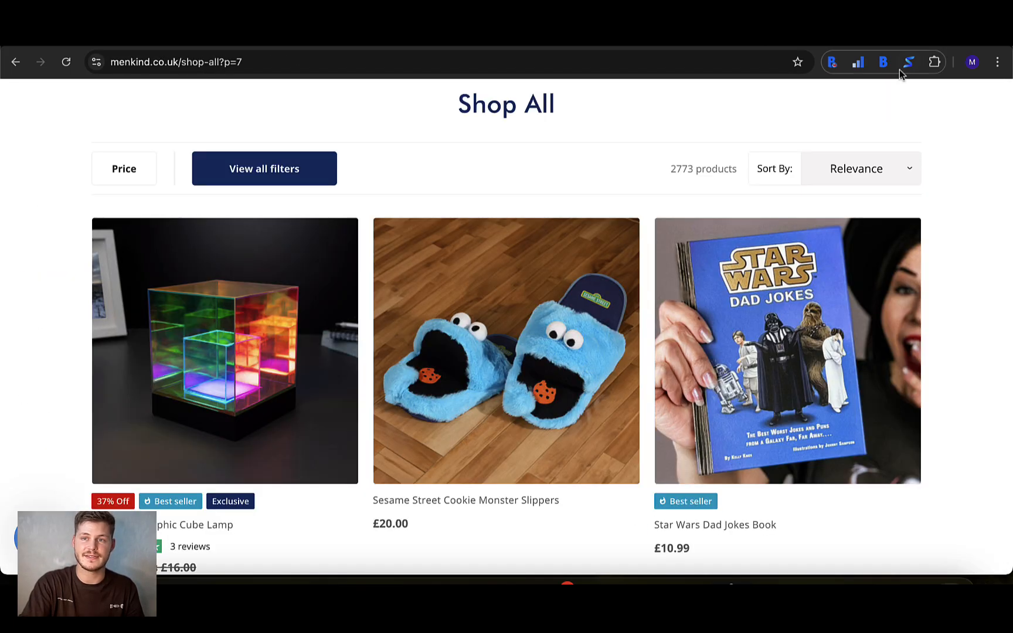
click(908, 62)
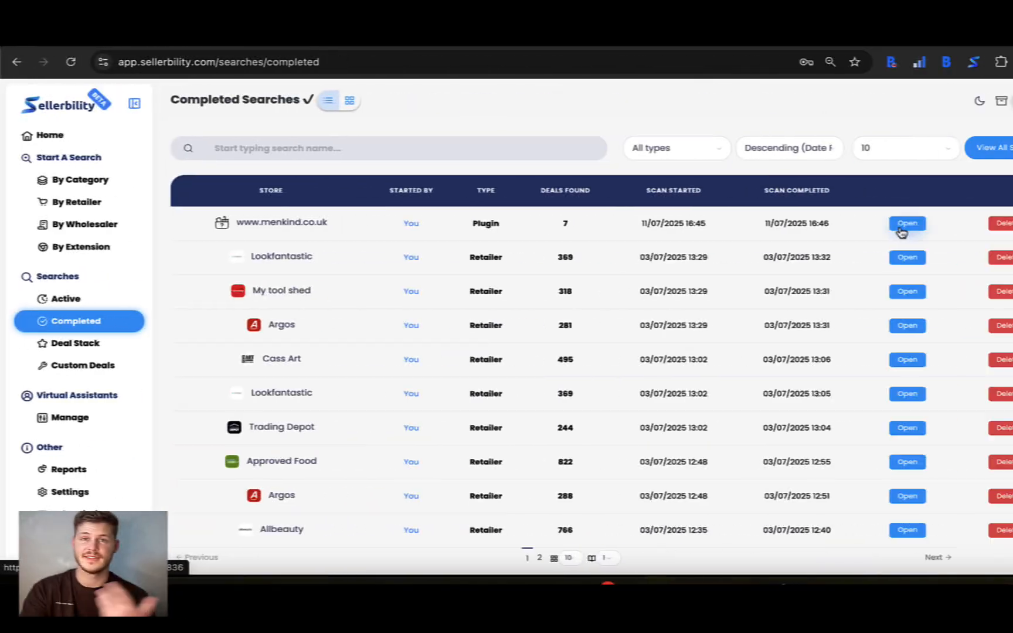
click(905, 223)
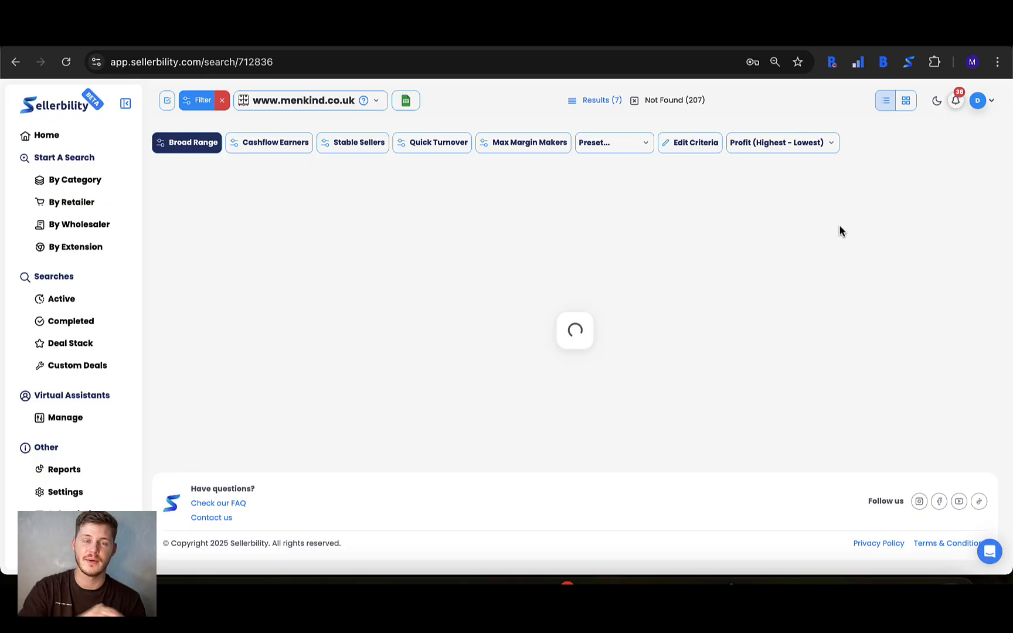
click(592, 250)
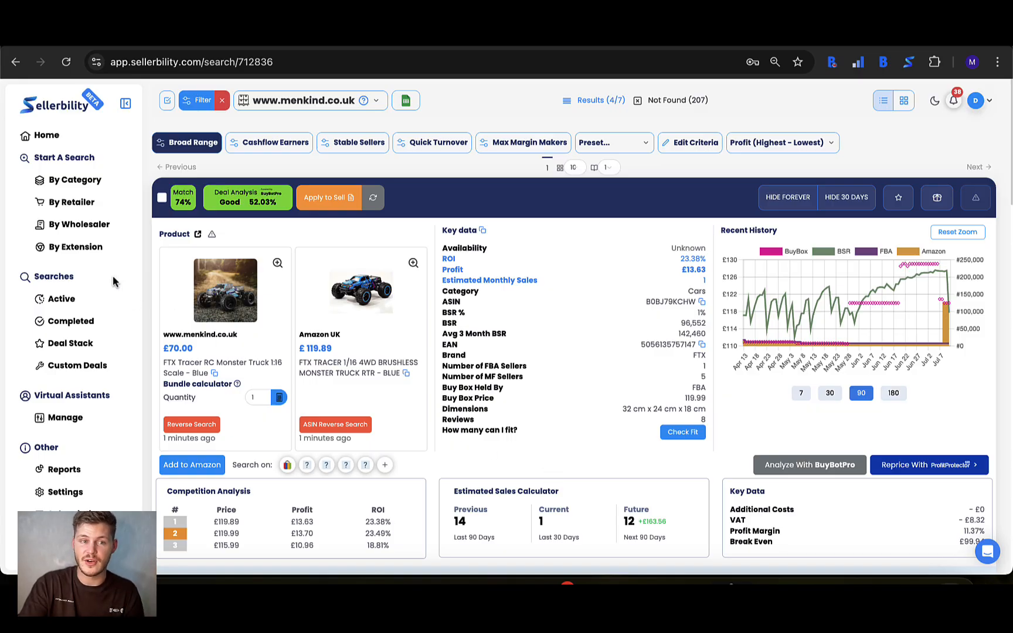
View the stores mapped through the Chrome extension, with a brief look at the retailer searches.
click(92, 249)
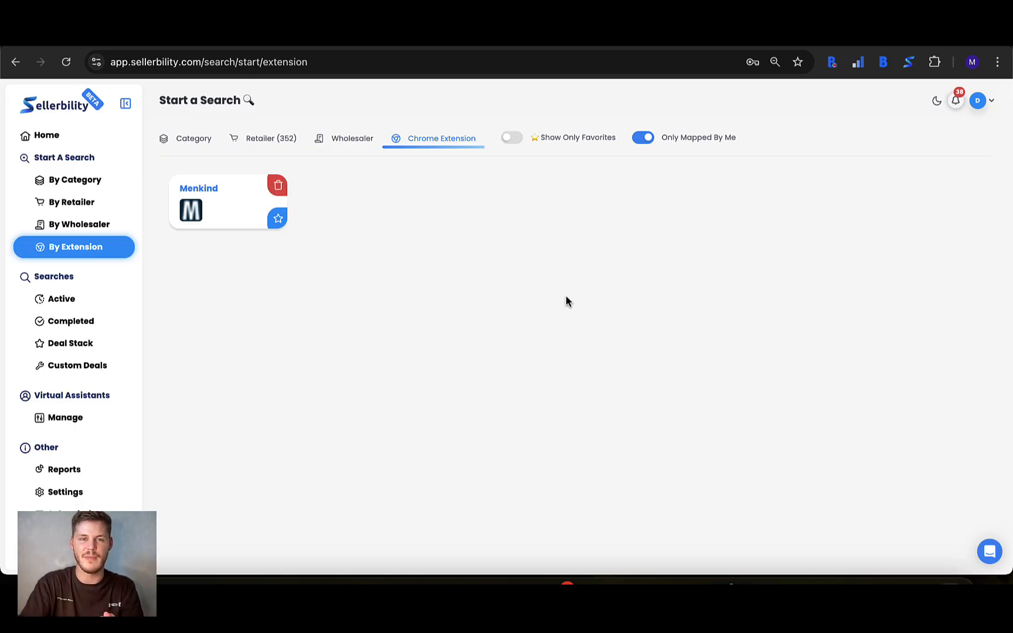
click(265, 143)
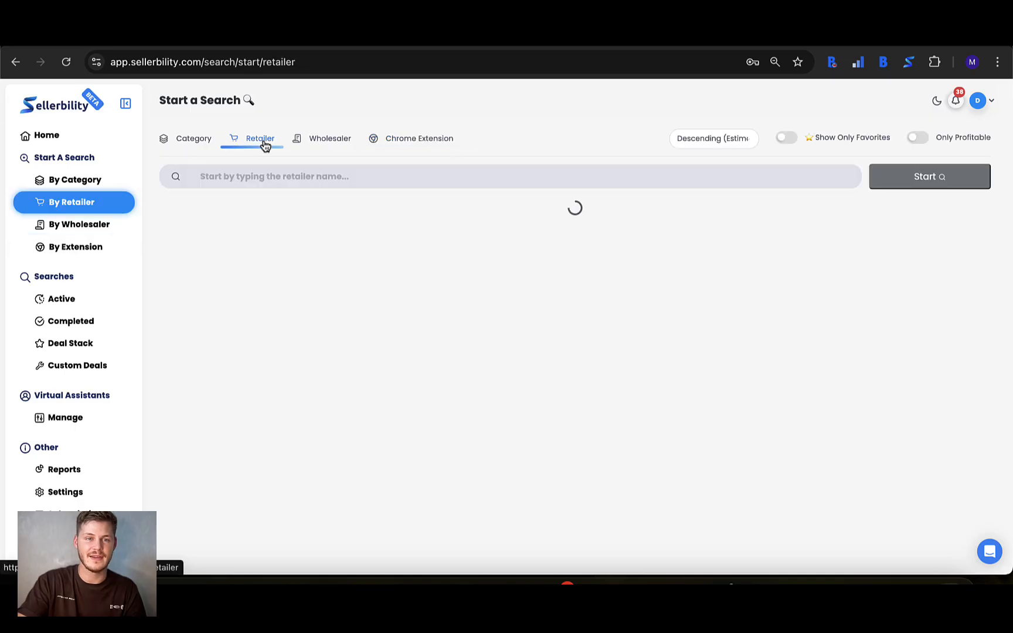
click(428, 146)
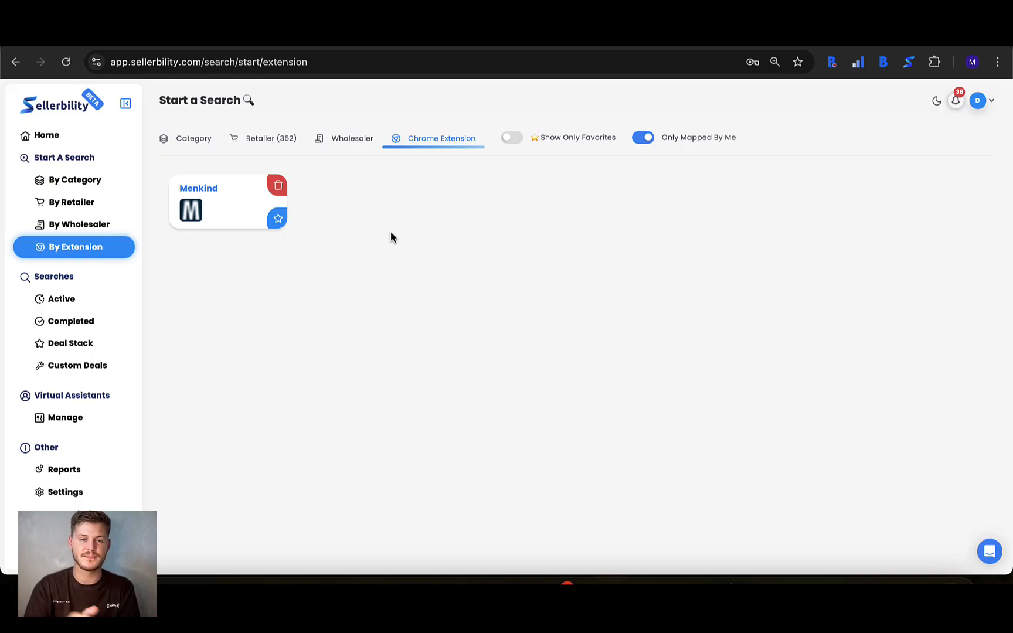
Visit the Menkind website from its mapped store card, check the extension's mapping status there, and close the extension.
click(221, 204)
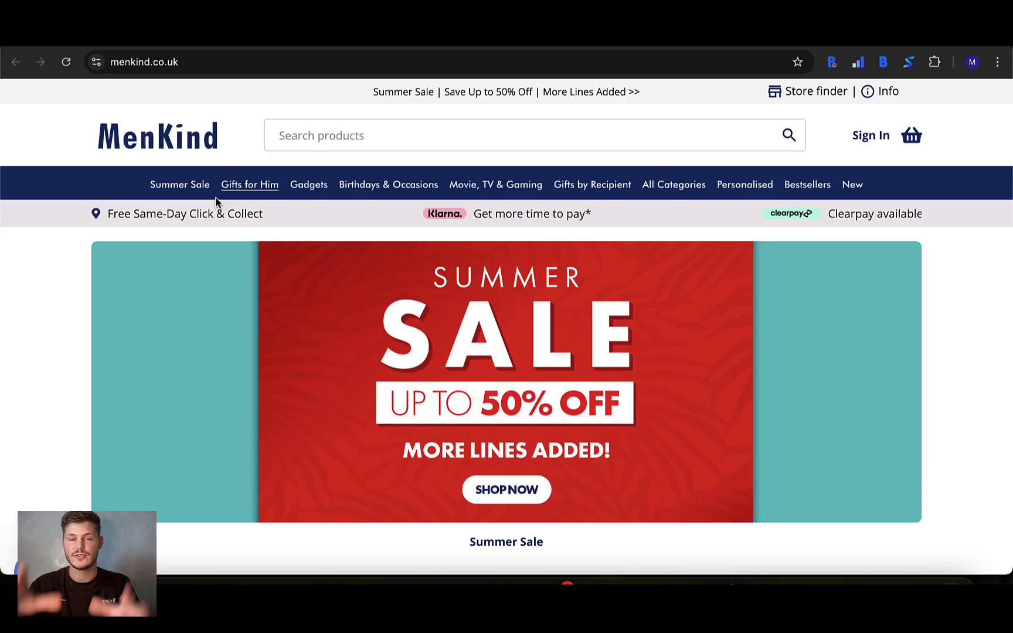
click(909, 61)
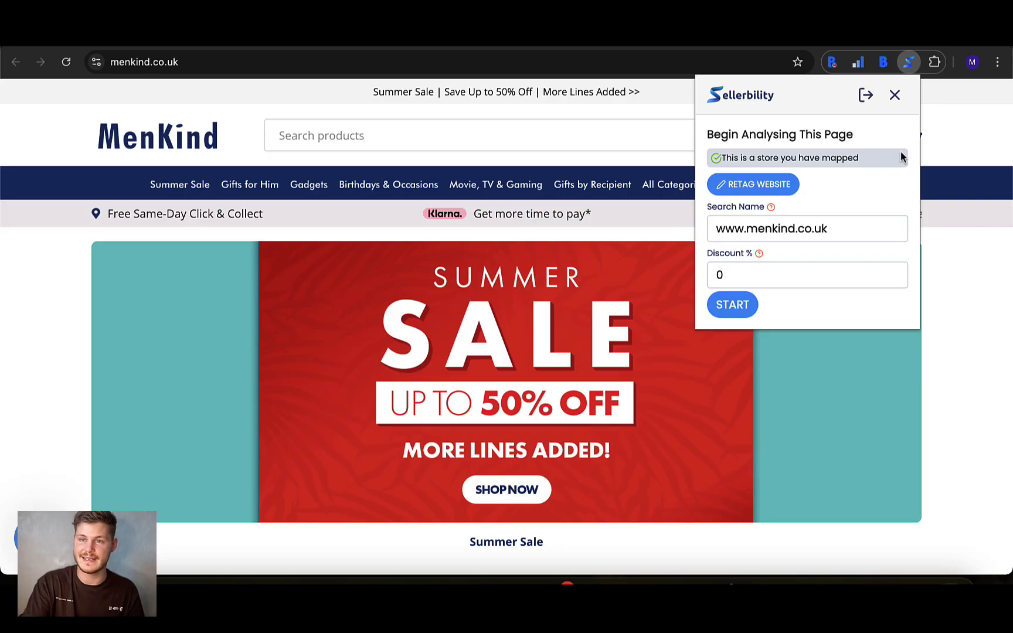
click(895, 95)
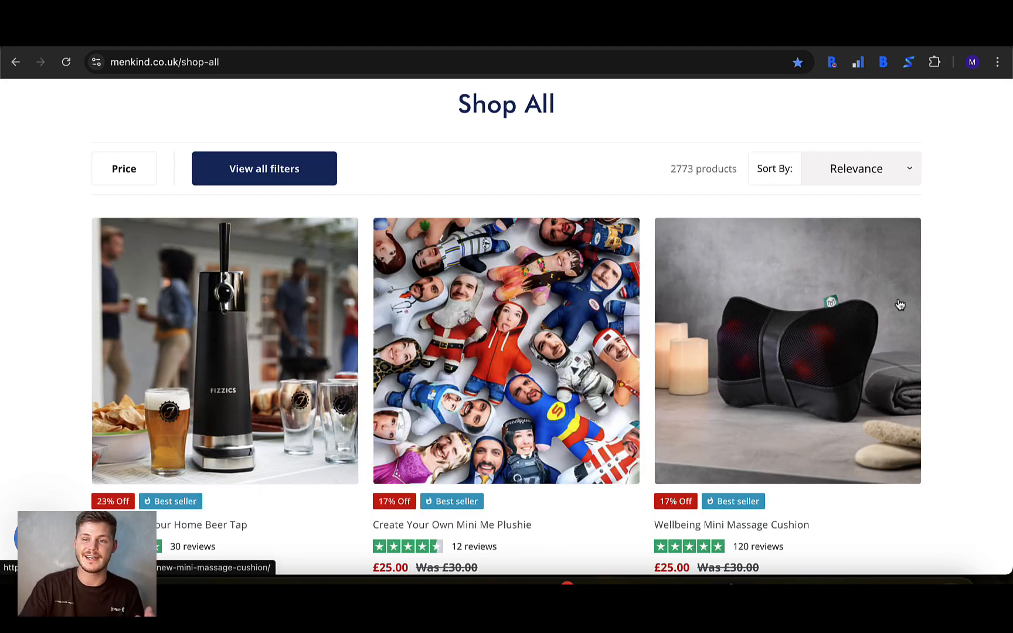